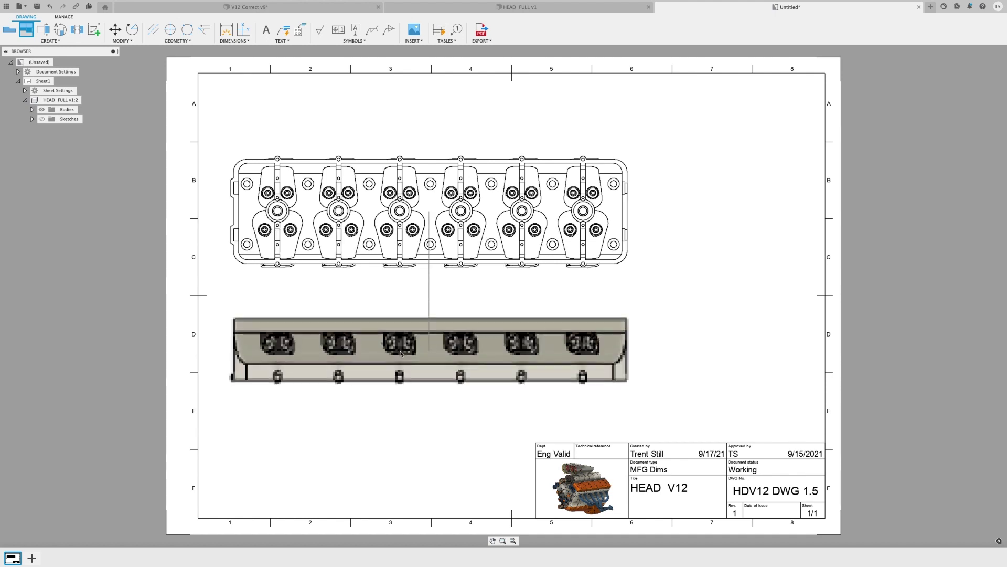
Place projected views of the top view below it and to its right
{"action": "left_click", "coordinate": [407, 353]}
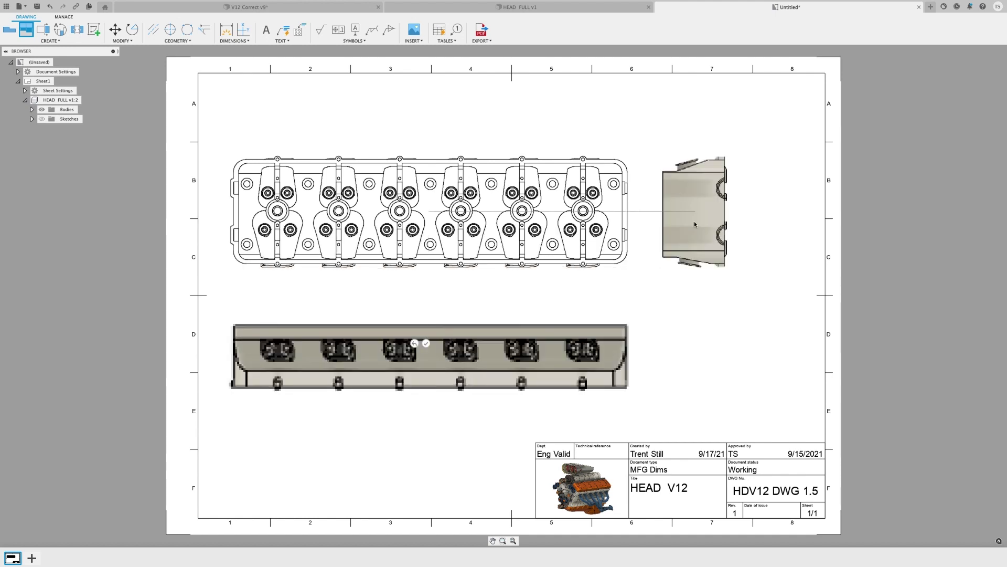
{"action": "left_click", "coordinate": [694, 224]}
Commit the projected views, then break the head's top view across its middle cylinders
{"action": "left_click", "coordinate": [719, 207]}
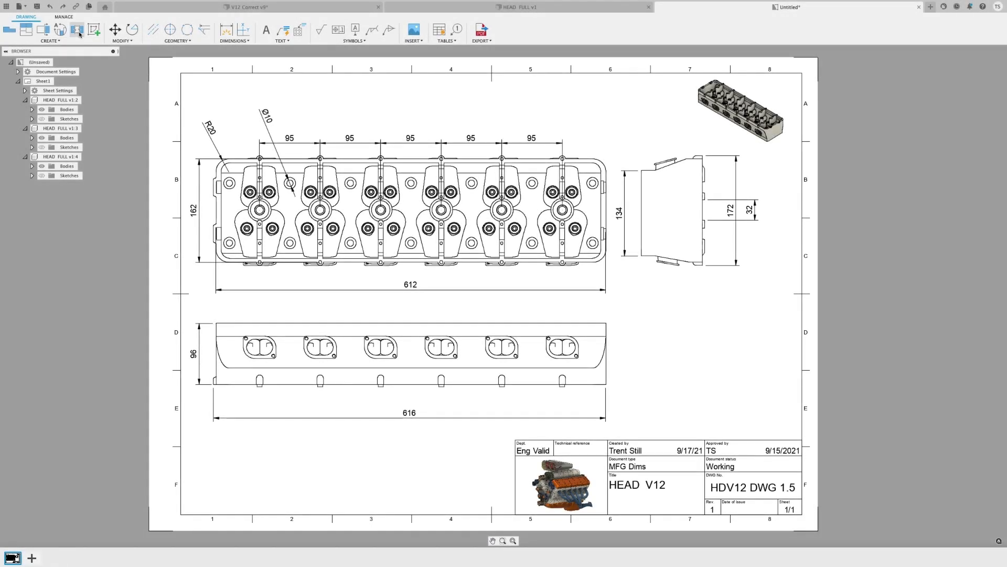
{"action": "left_click", "coordinate": [77, 29]}
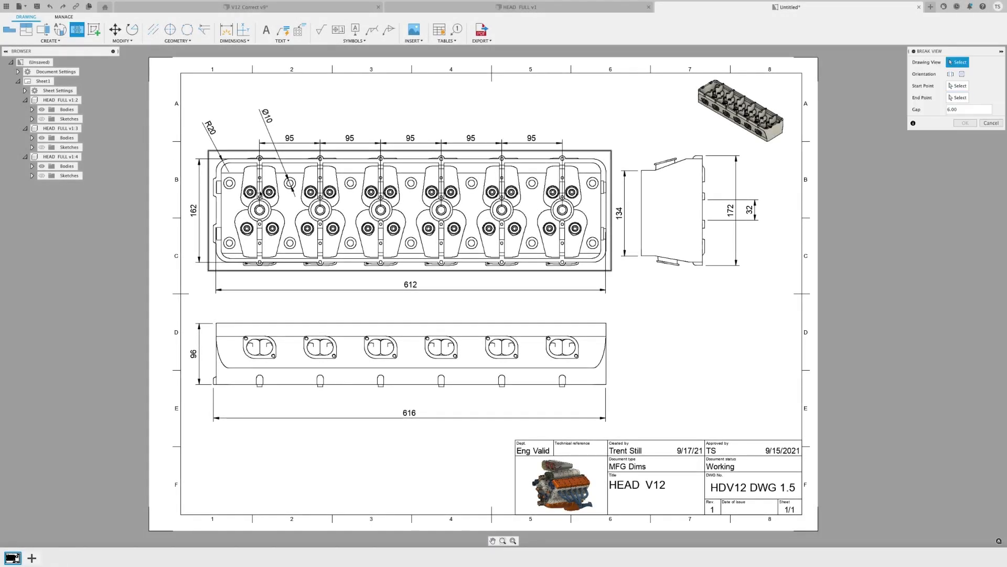
{"action": "left_click", "coordinate": [291, 192]}
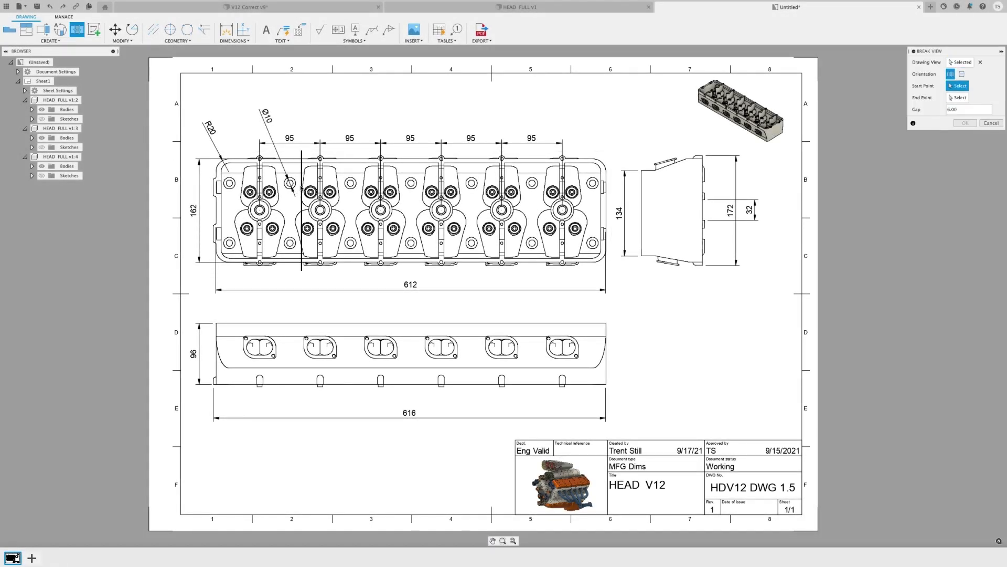
{"action": "left_click", "coordinate": [350, 192]}
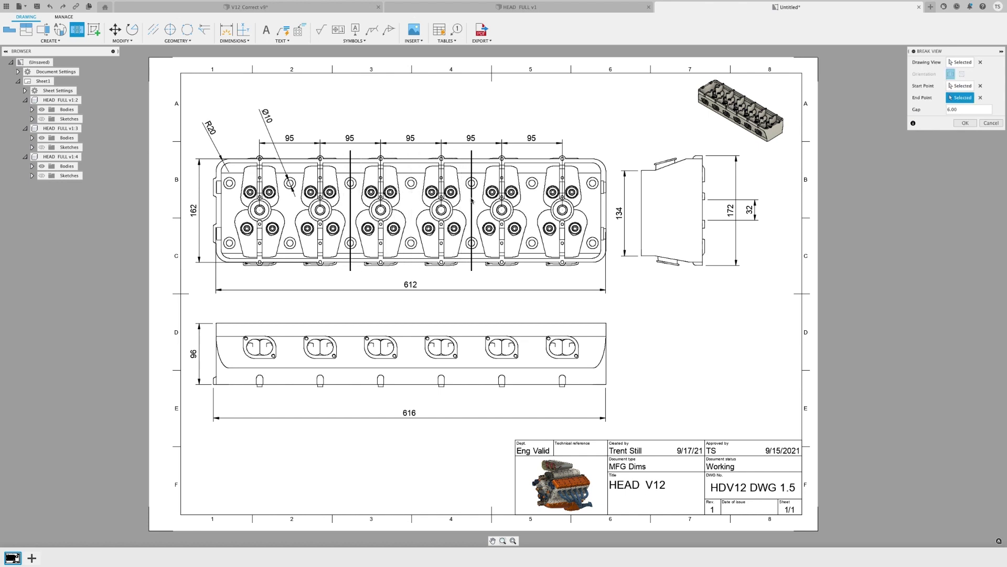
{"action": "left_click", "coordinate": [965, 124]}
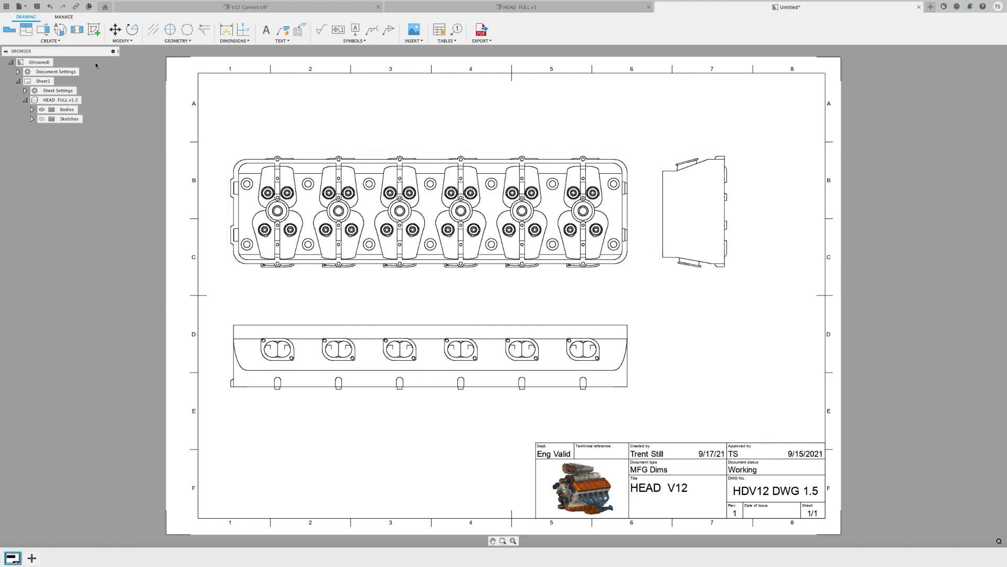
Place an NE Isometric base view of the head at the sheet's top right
{"action": "left_click", "coordinate": [10, 29]}
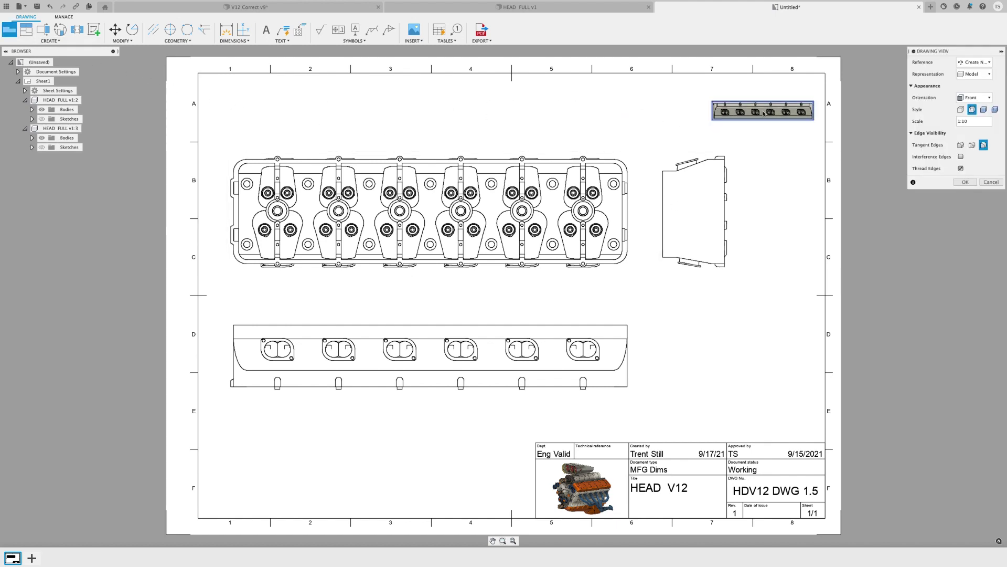
{"action": "left_click", "coordinate": [974, 97]}
{"action": "left_click", "coordinate": [976, 207]}
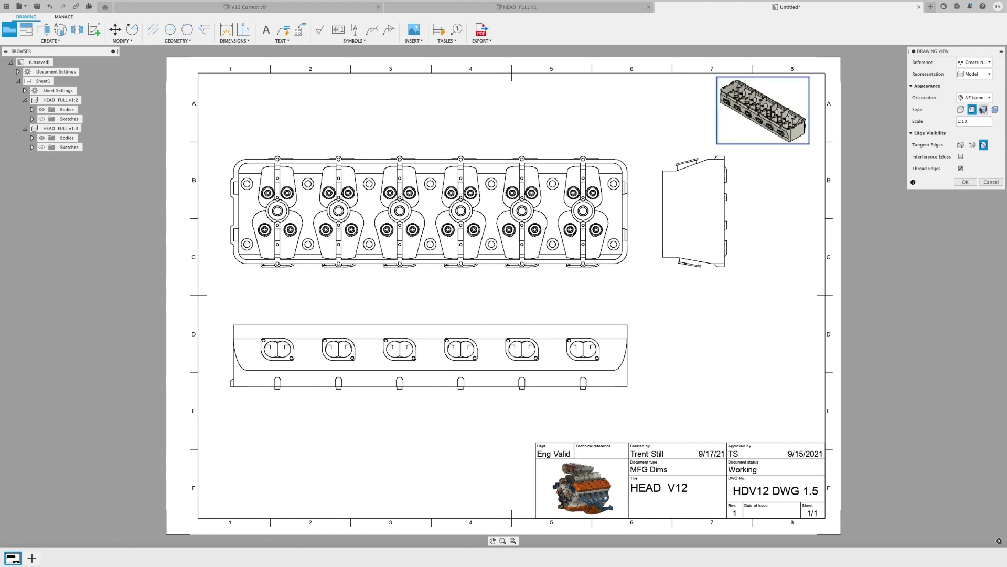
{"action": "left_click", "coordinate": [966, 182]}
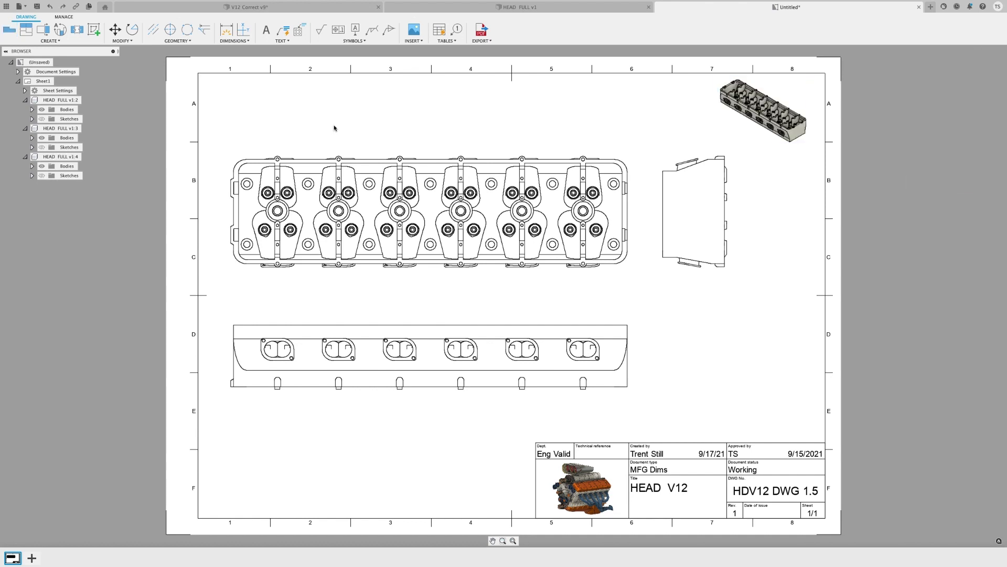
Dimension the chained 95 cylinder spacings across the top view
{"action": "key", "text": "d"}
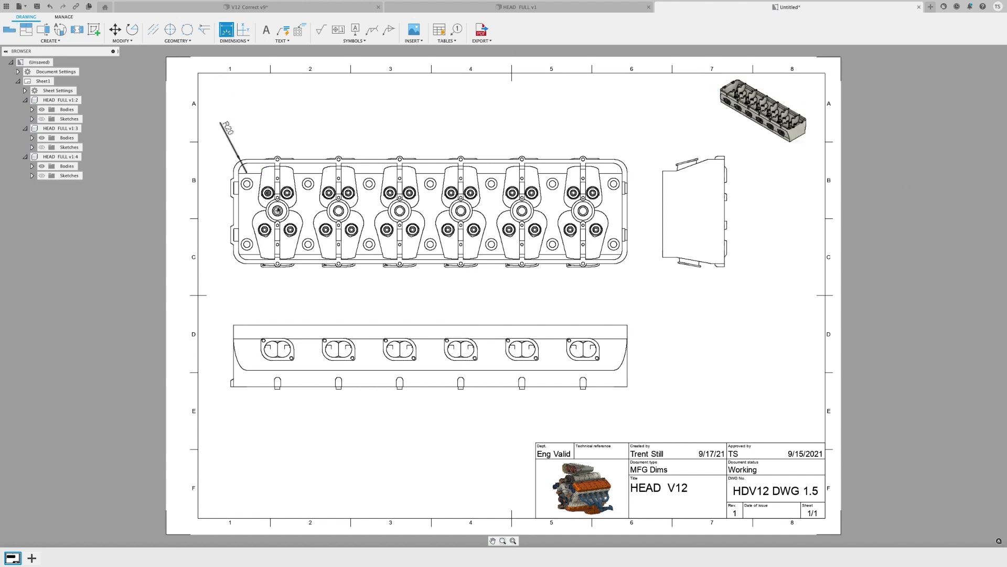
{"action": "left_click", "coordinate": [277, 210]}
{"action": "left_click", "coordinate": [338, 210]}
{"action": "left_click", "coordinate": [399, 211]}
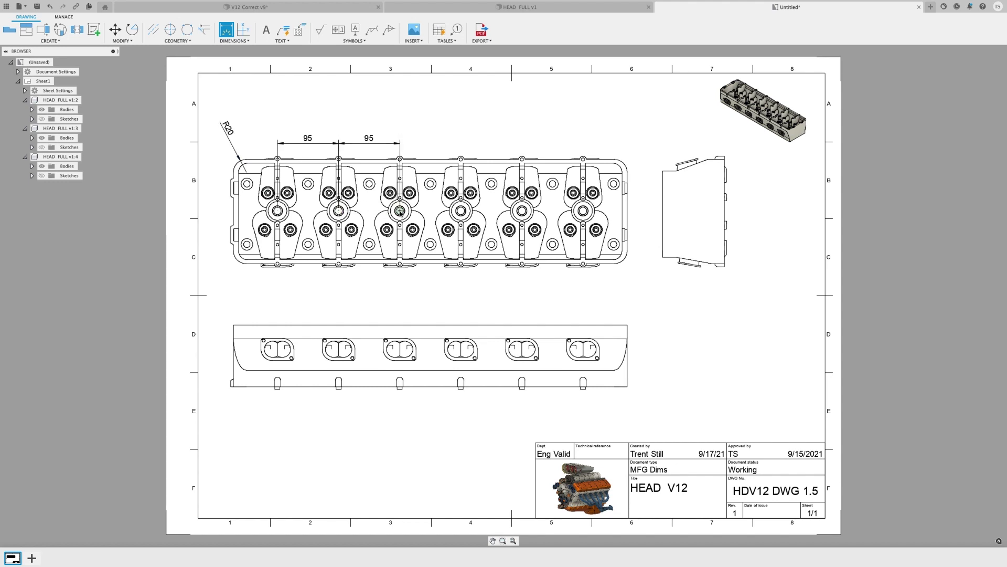
{"action": "left_click", "coordinate": [461, 211]}
{"action": "left_click", "coordinate": [522, 210]}
{"action": "left_click", "coordinate": [583, 210]}
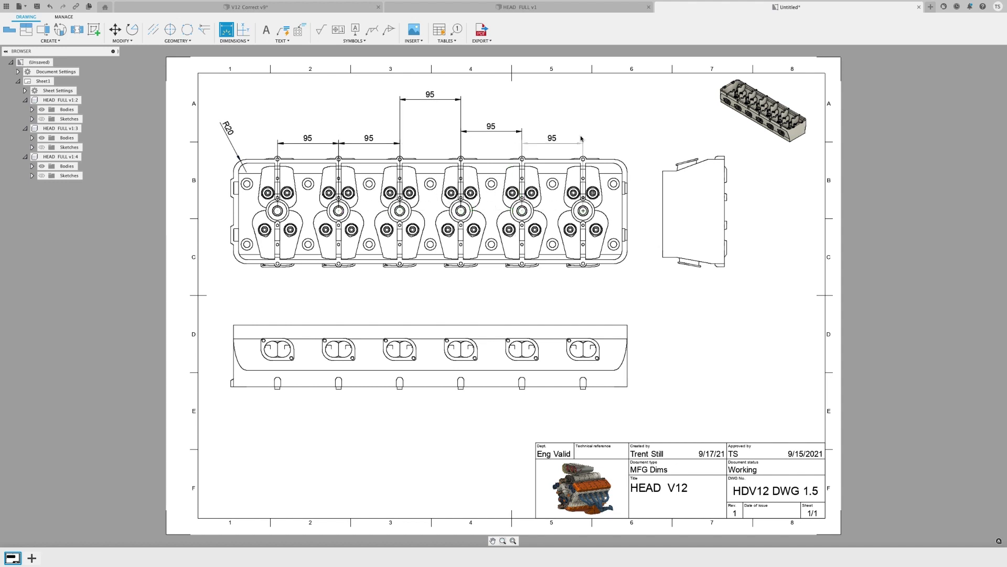
{"action": "left_click", "coordinate": [579, 126]}
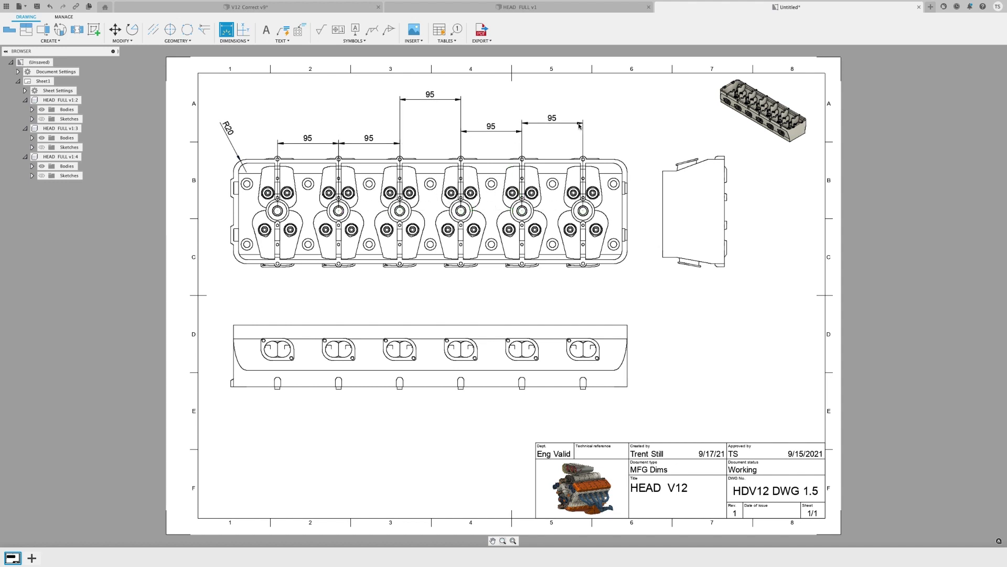
Add the 162 height dimension left of the top view and 612 length below it
{"action": "left_click", "coordinate": [369, 160]}
{"action": "left_click", "coordinate": [343, 264]}
{"action": "left_click", "coordinate": [230, 210]}
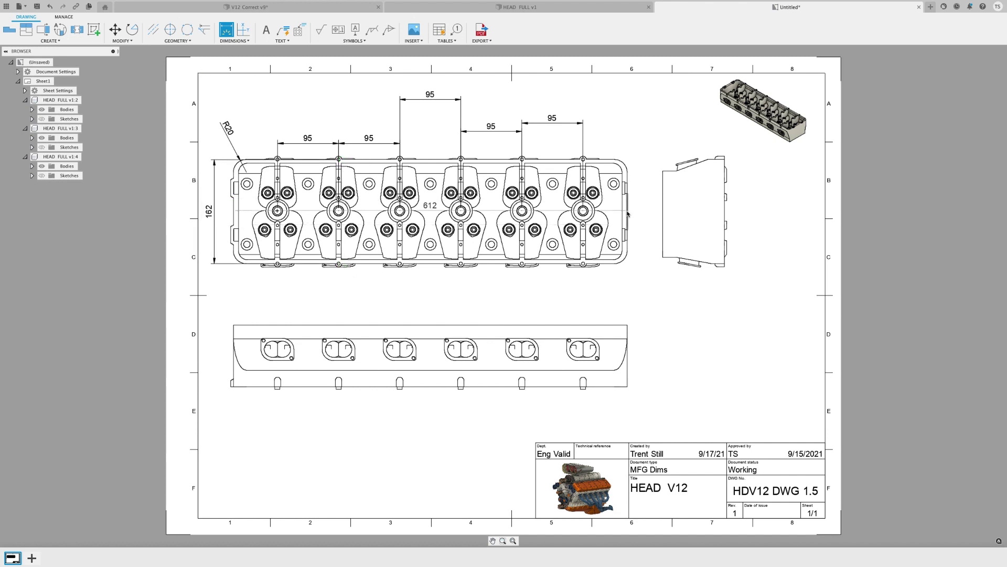
{"action": "left_click", "coordinate": [430, 287]}
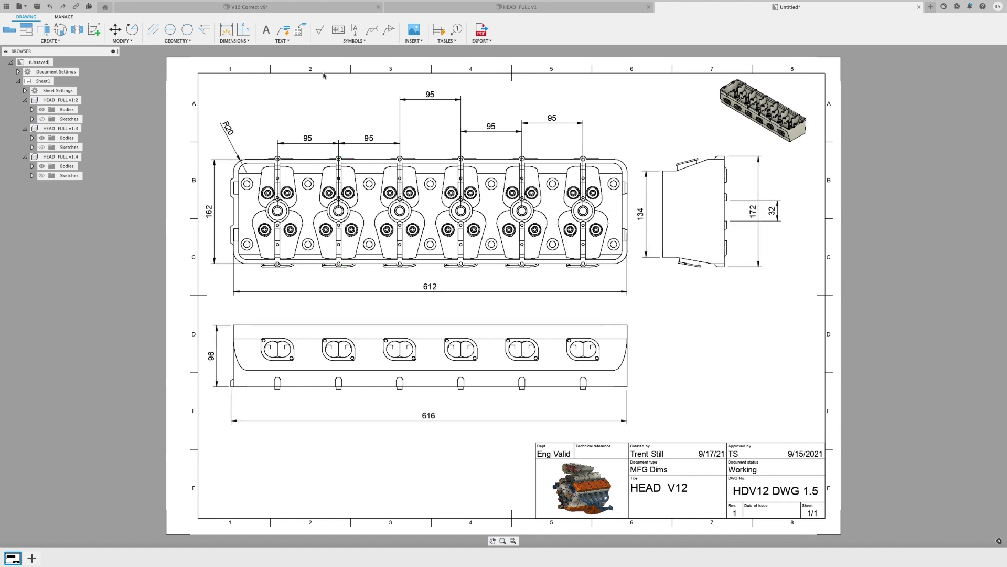
{"action": "left_click", "coordinate": [234, 40]}
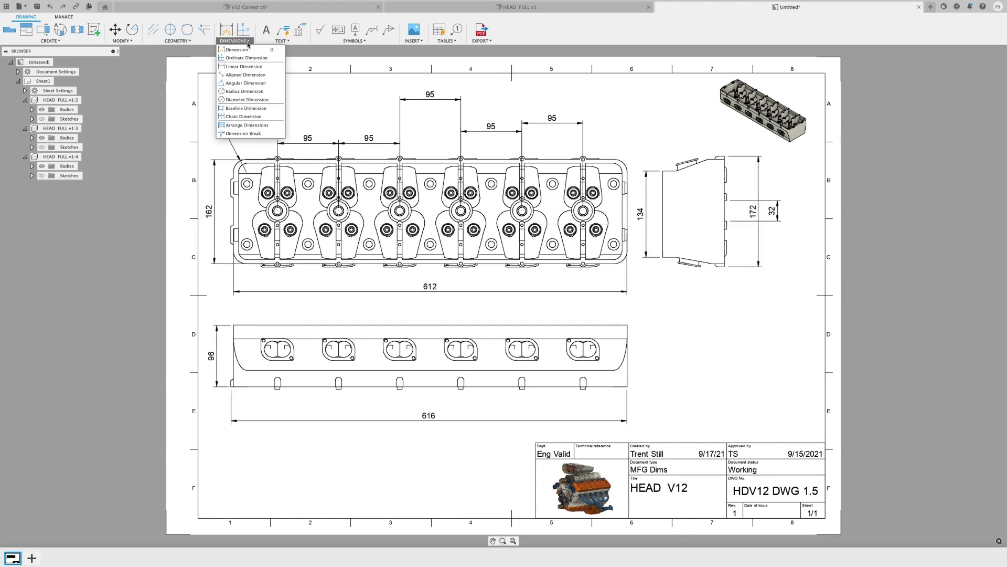
Arrange the five 95 dimensions into a single row, using the first 95 as base
{"action": "left_click", "coordinate": [263, 126]}
{"action": "left_click", "coordinate": [306, 143]}
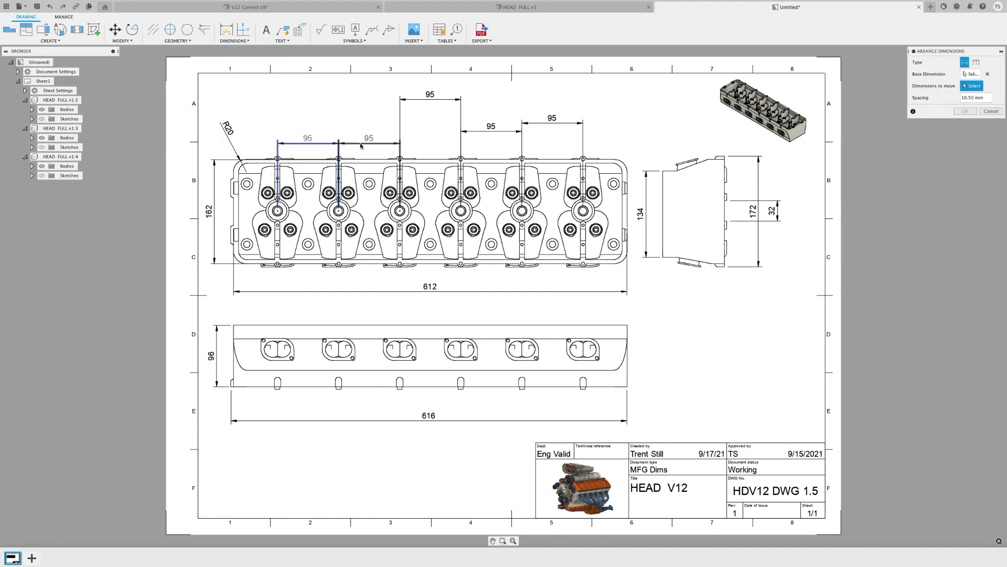
{"action": "left_click", "coordinate": [431, 99]}
{"action": "left_click", "coordinate": [493, 131]}
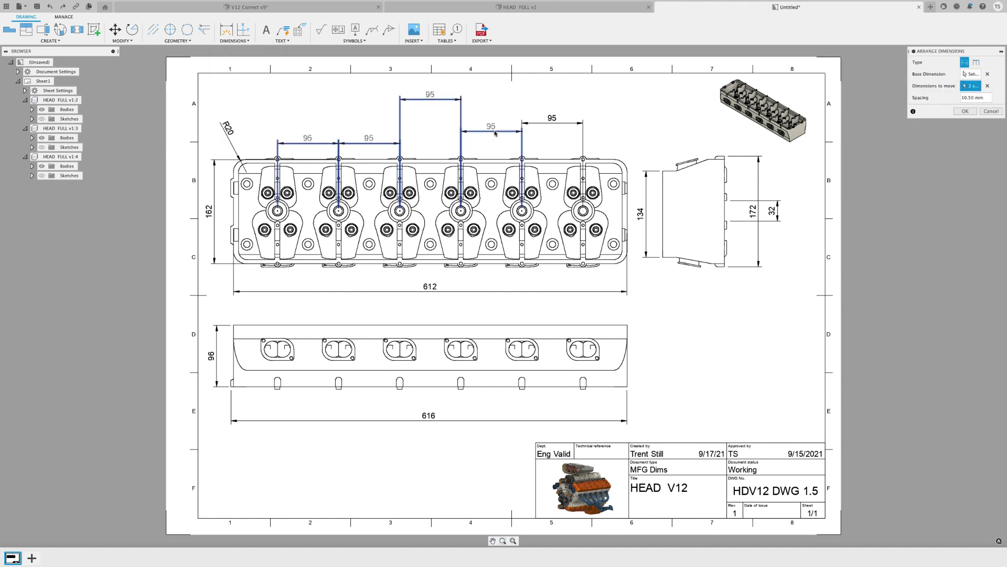
{"action": "left_click", "coordinate": [976, 61]}
{"action": "left_click", "coordinate": [966, 99]}
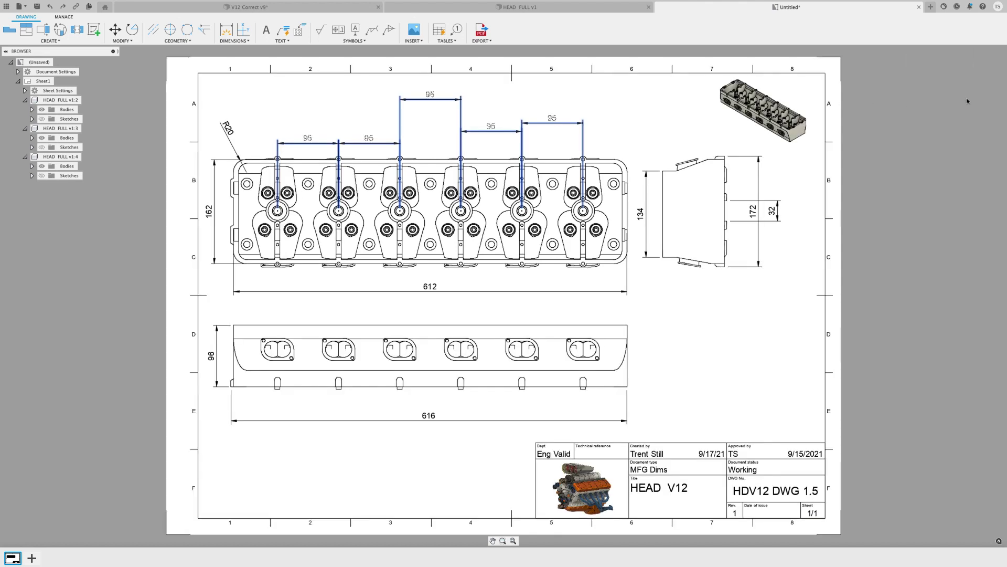
Start arranging the side-view dimensions with the 32 dimension as base
{"action": "left_click", "coordinate": [234, 40]}
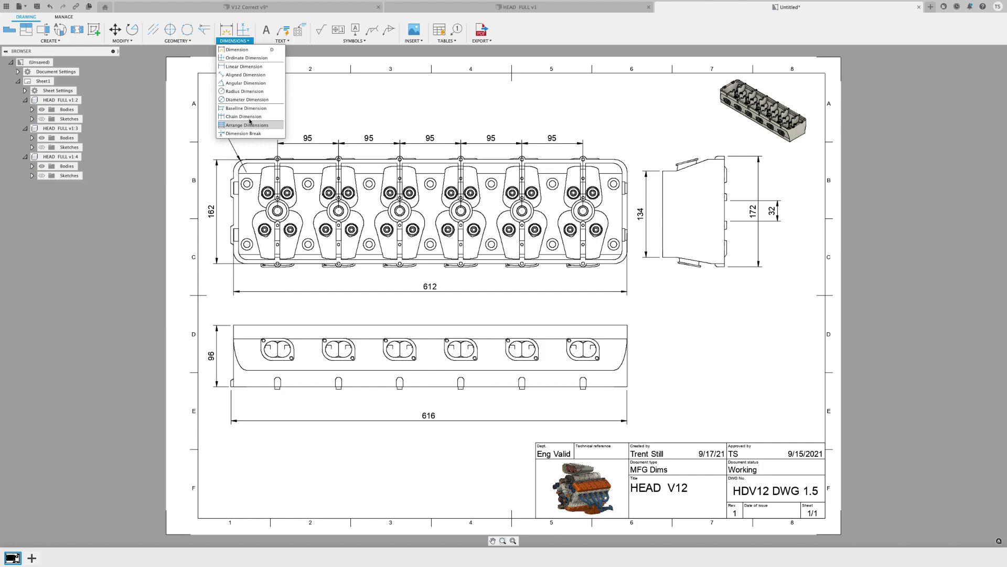
{"action": "left_click", "coordinate": [252, 124]}
{"action": "left_click", "coordinate": [776, 203]}
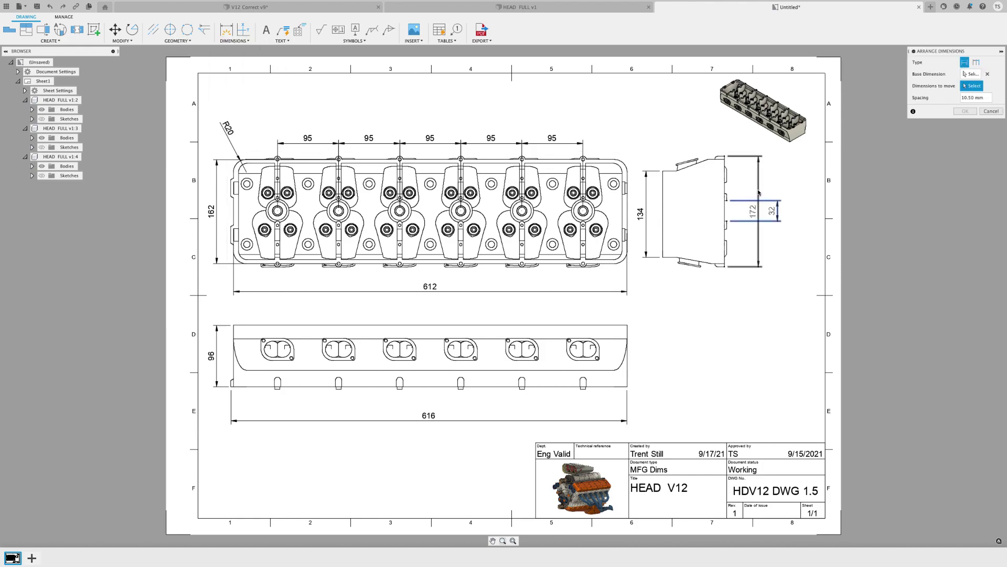
Finish arranging the side-view dimensions, then isolate and activate the BELT GUIDE ASSEMBLY
{"action": "left_click", "coordinate": [967, 112]}
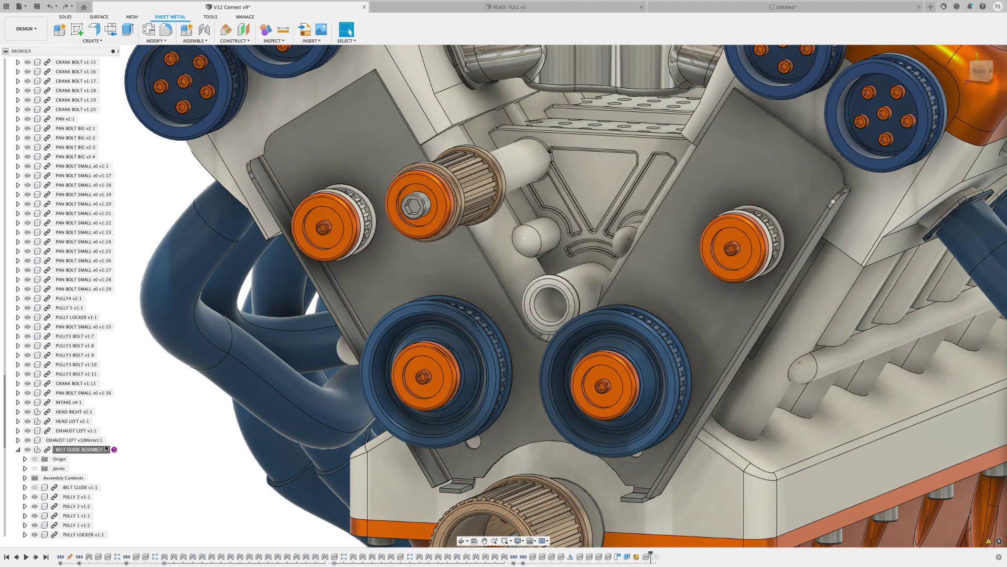
{"action": "right_click", "coordinate": [100, 450]}
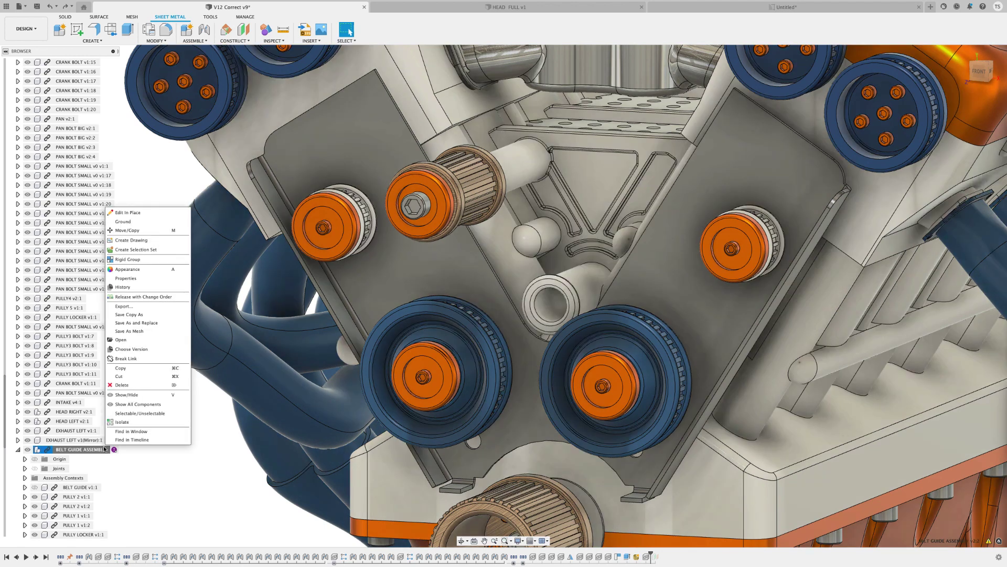
{"action": "left_click", "coordinate": [123, 422]}
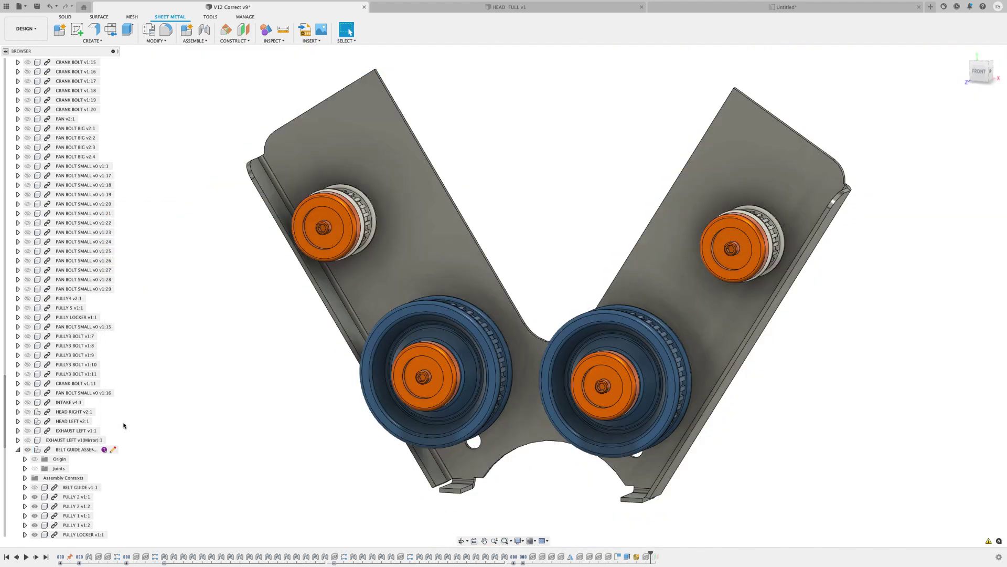
{"action": "left_click", "coordinate": [114, 449]}
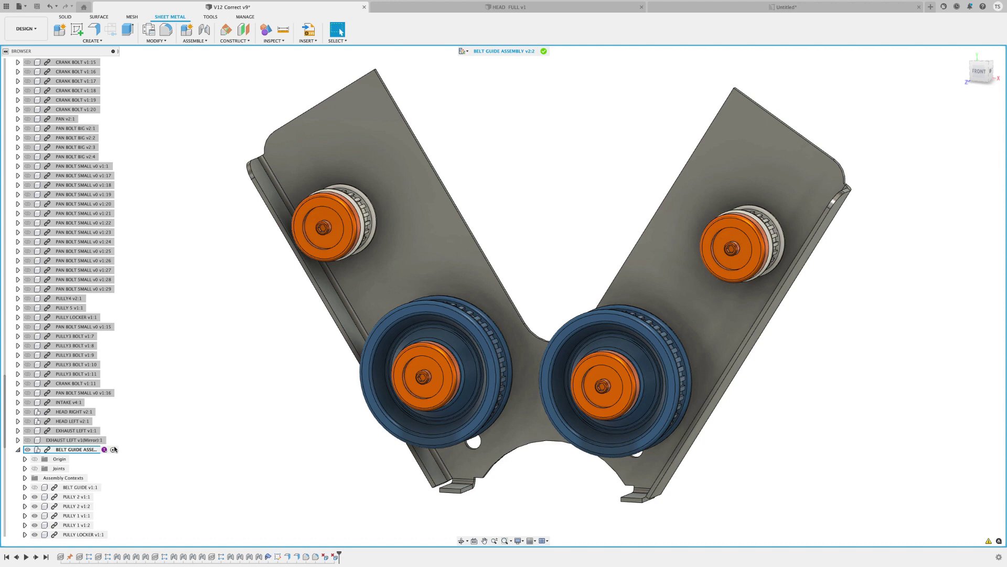
Add 15 mm flanges on both plates' inner edges
{"action": "left_click", "coordinate": [92, 40]}
{"action": "left_click", "coordinate": [78, 66]}
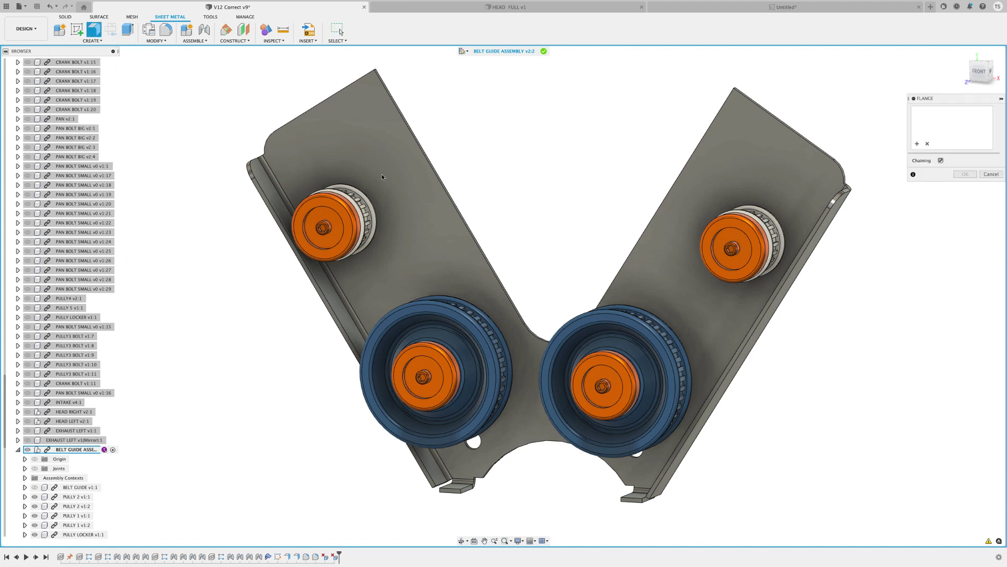
{"action": "left_click", "coordinate": [453, 204]}
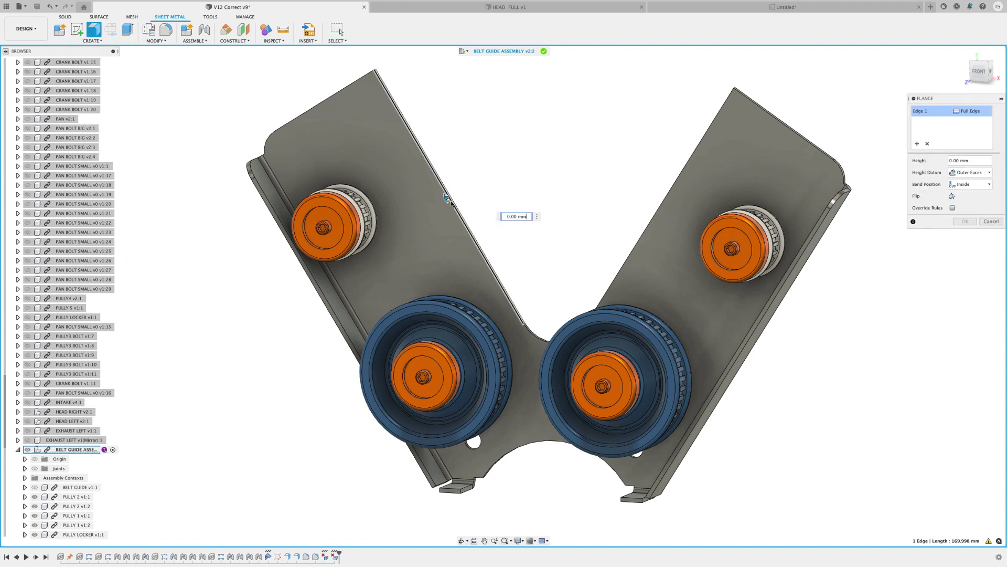
{"action": "left_click", "coordinate": [656, 209]}
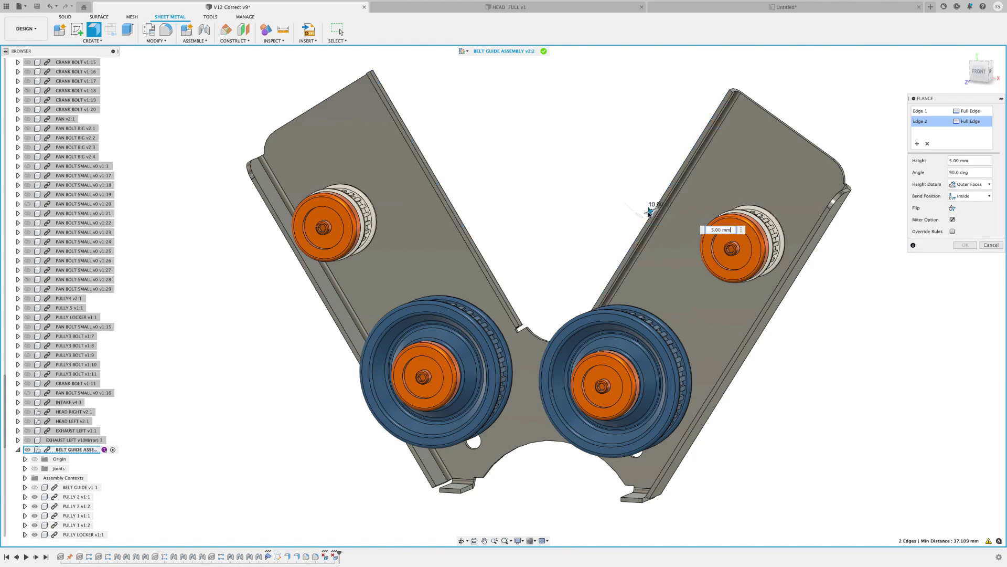
{"action": "type", "text": "15"}
{"action": "left_click", "coordinate": [965, 245]}
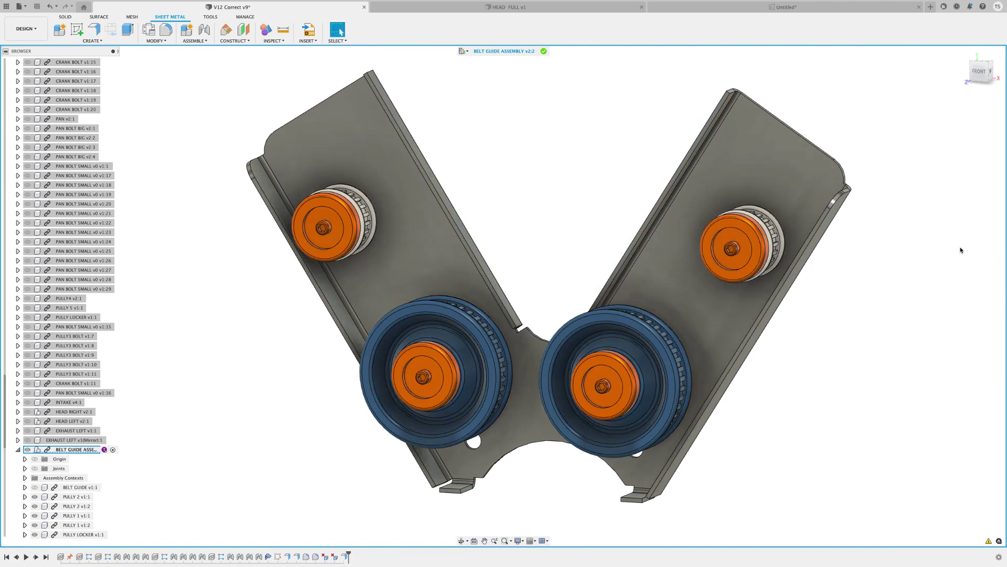
Unfold all bends of the sheet-metal part from a fixed face
{"action": "left_click", "coordinate": [156, 41]}
{"action": "left_click", "coordinate": [168, 49]}
{"action": "left_click", "coordinate": [422, 160]}
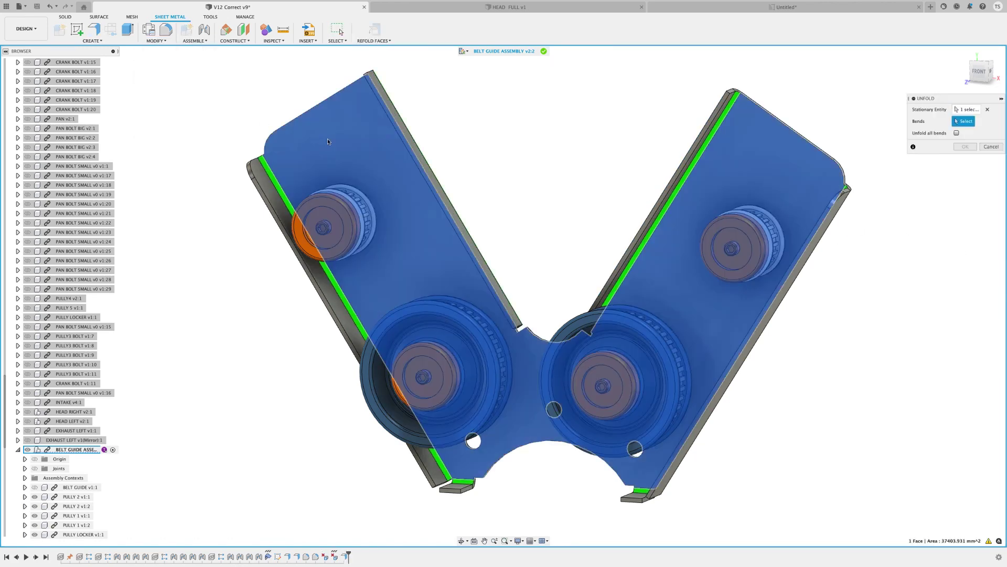
{"action": "left_click", "coordinate": [957, 133]}
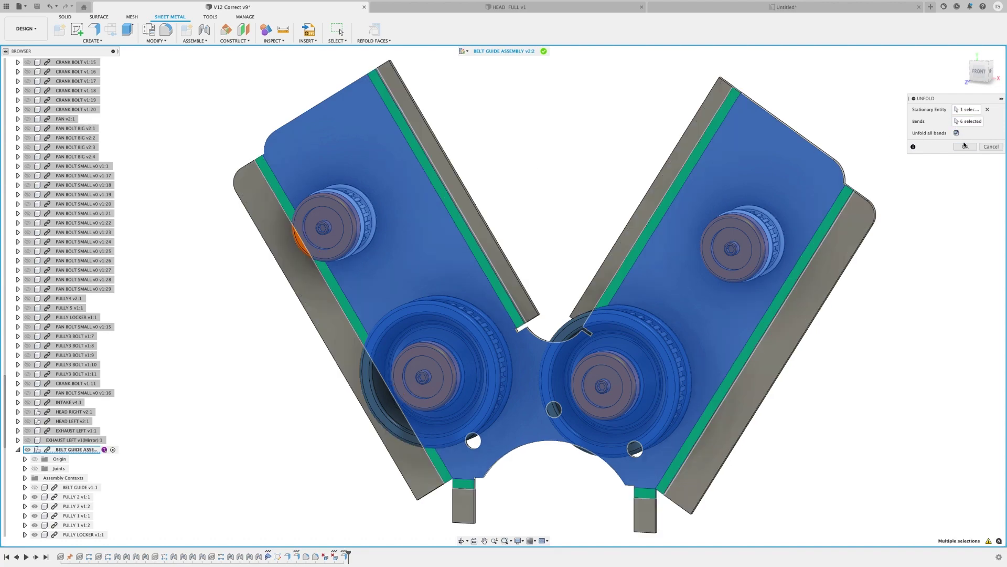
{"action": "left_click", "coordinate": [966, 147]}
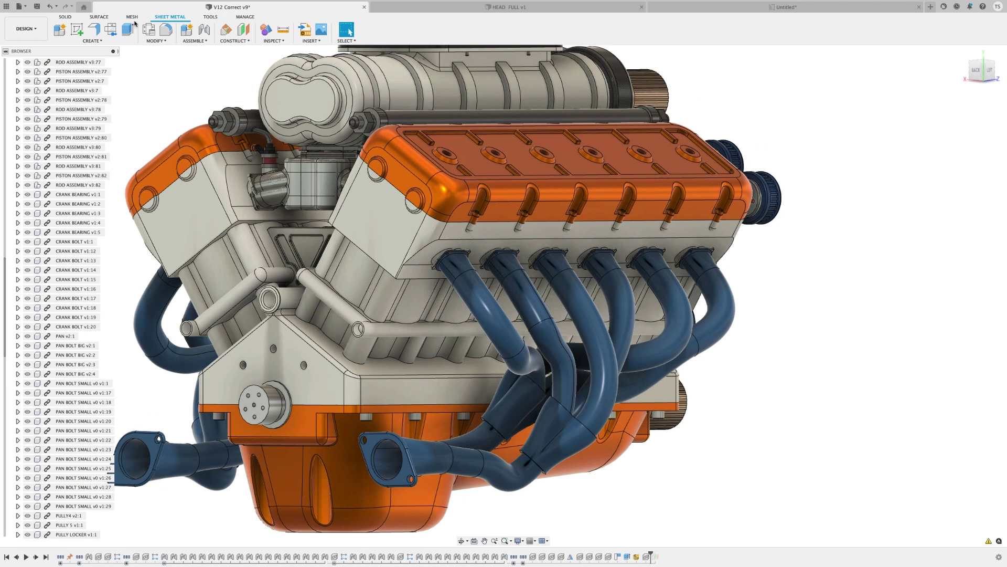
Tessellate the five exhaust header bodies into meshes in the Mesh workspace
{"action": "left_click", "coordinate": [132, 17]}
{"action": "left_click", "coordinate": [79, 40]}
{"action": "left_click", "coordinate": [78, 57]}
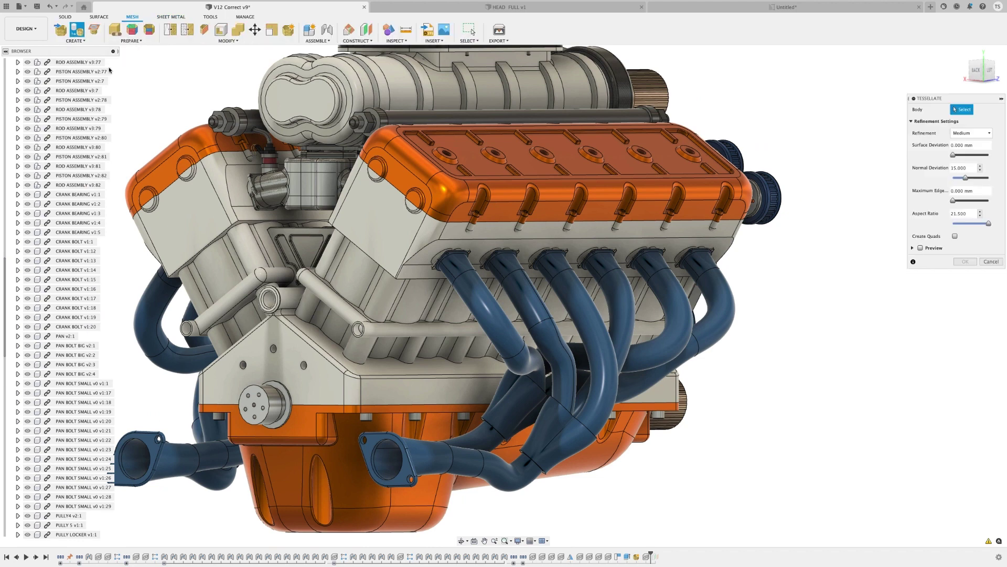
{"action": "left_click", "coordinate": [525, 462]}
{"action": "left_click", "coordinate": [541, 452]}
{"action": "left_click", "coordinate": [525, 404]}
{"action": "left_click", "coordinate": [544, 442]}
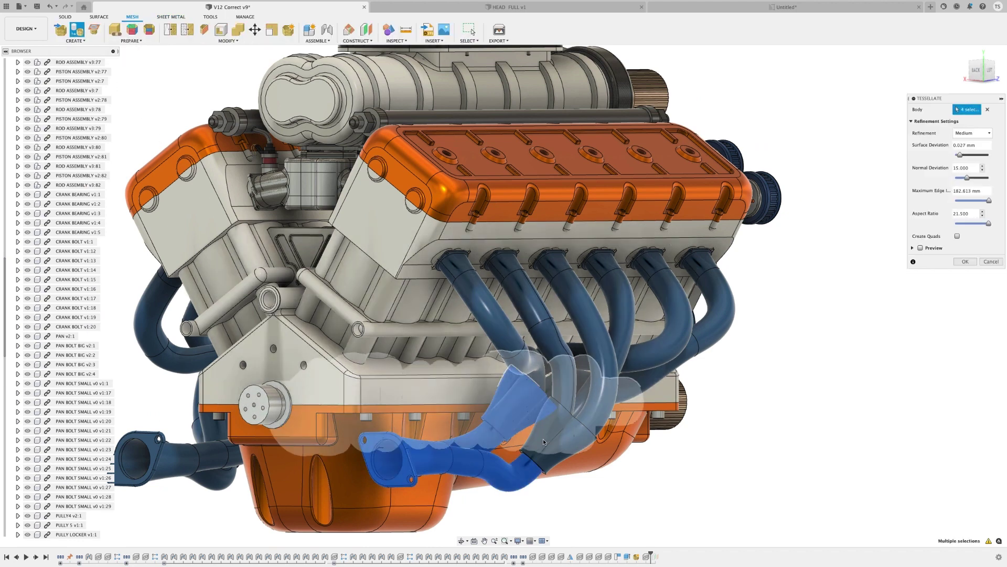
{"action": "left_click", "coordinate": [551, 445]}
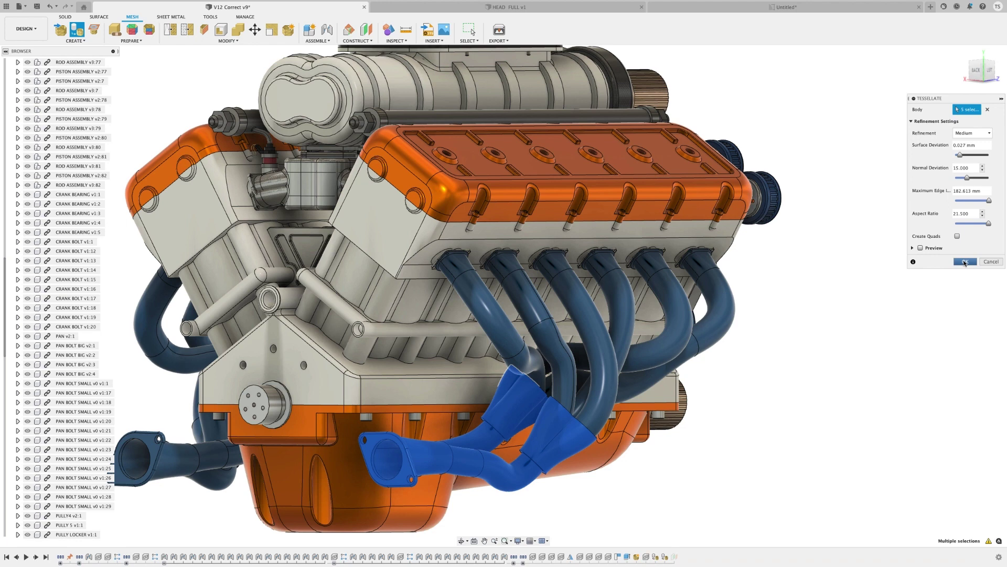
{"action": "left_click", "coordinate": [965, 262]}
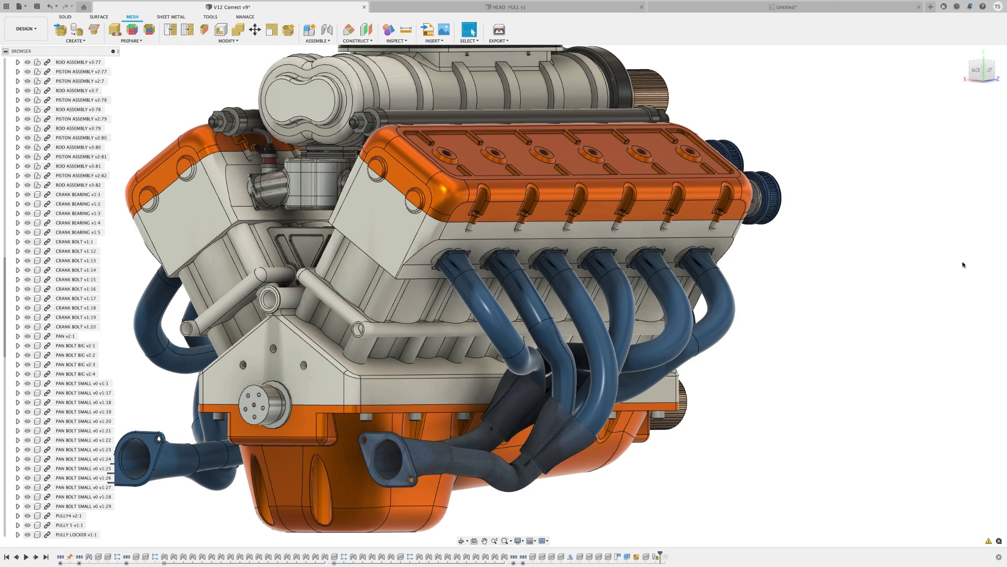
Save an exhaust mesh body as a mesh file in OBJ format
{"action": "right_click", "coordinate": [559, 439]}
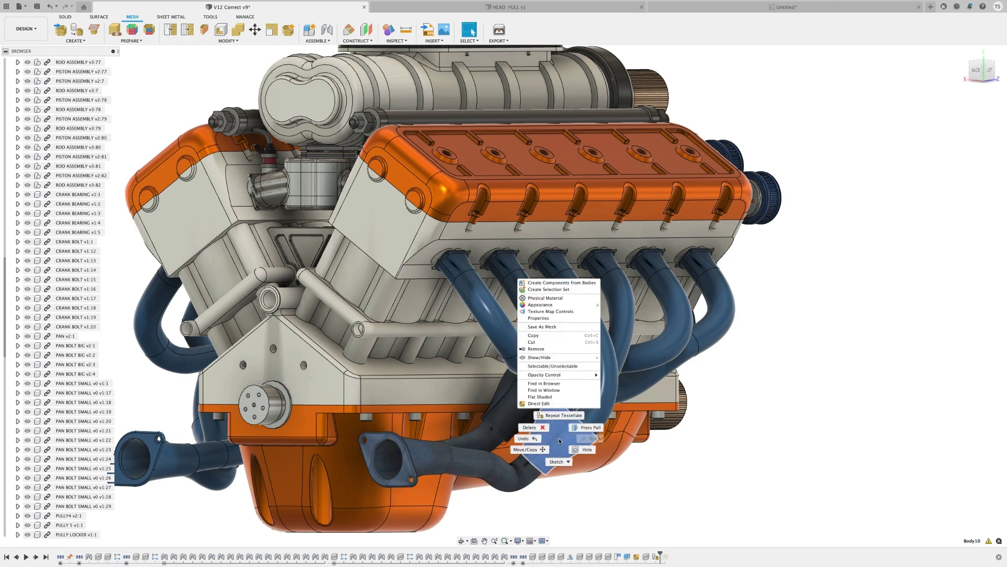
{"action": "left_click", "coordinate": [542, 326]}
{"action": "left_click", "coordinate": [984, 125]}
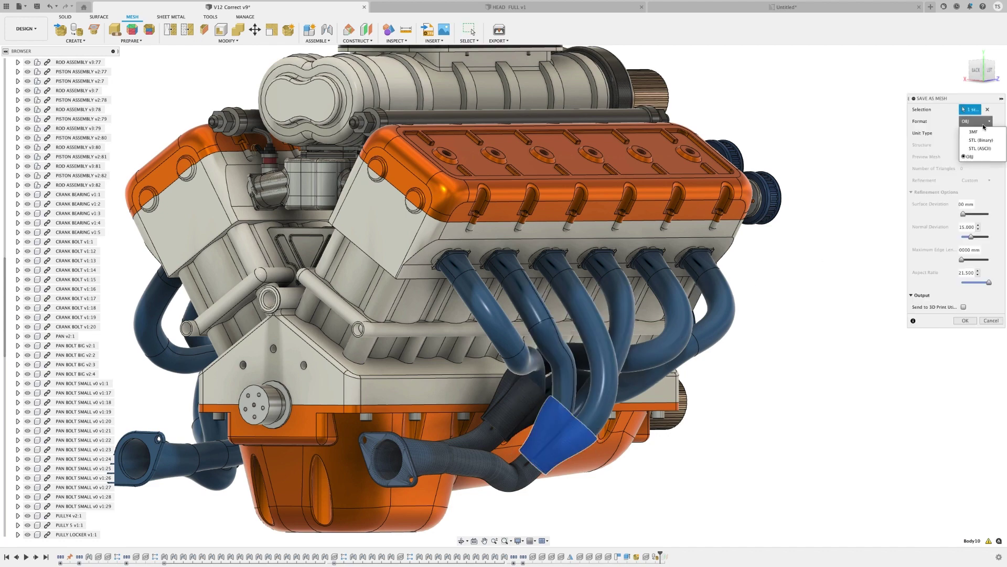
{"action": "left_click", "coordinate": [972, 157]}
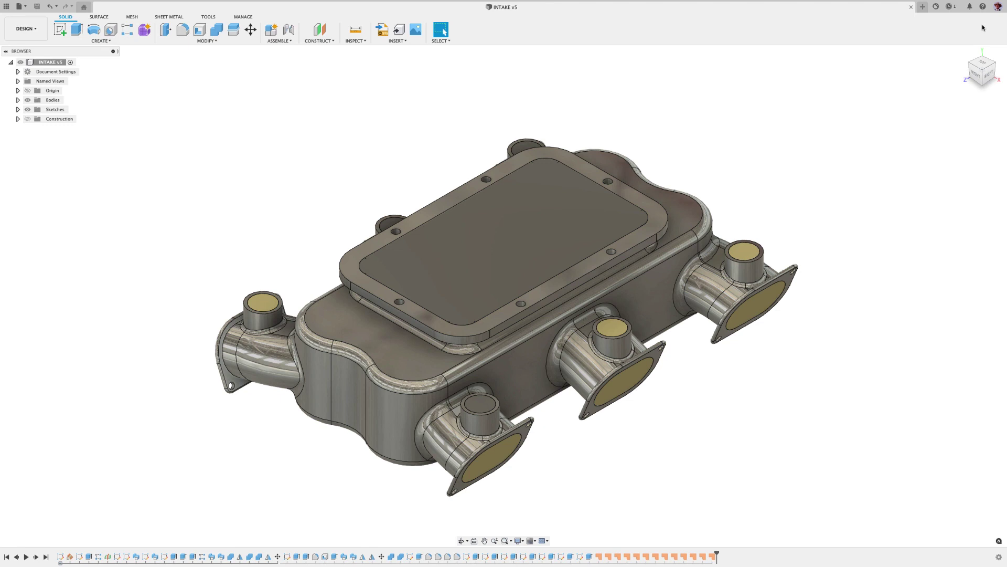
In Preferences > Preview Features, check Fluid Path under Generative Design and apply
{"action": "key", "text": "super+comma"}
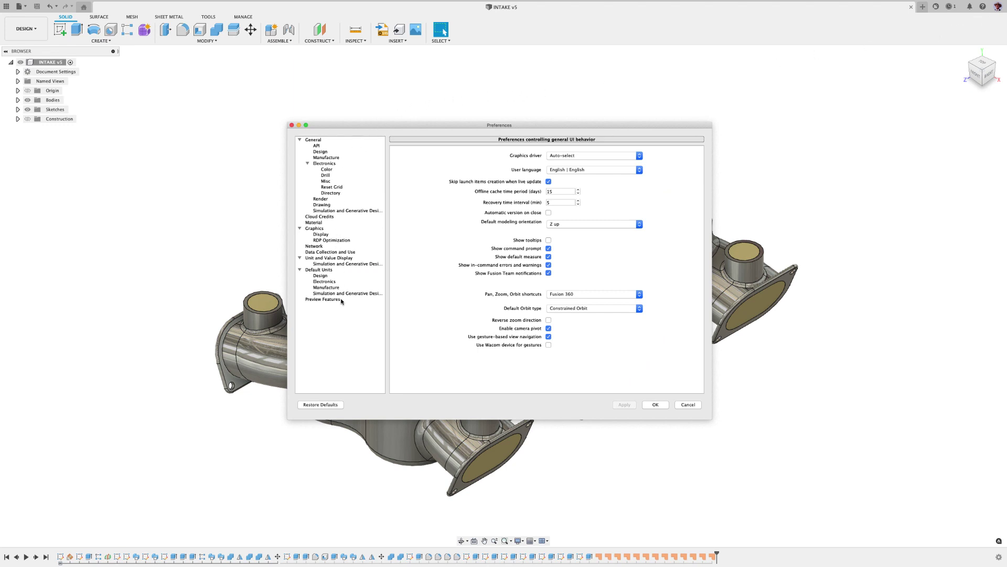
{"action": "left_click", "coordinate": [324, 299]}
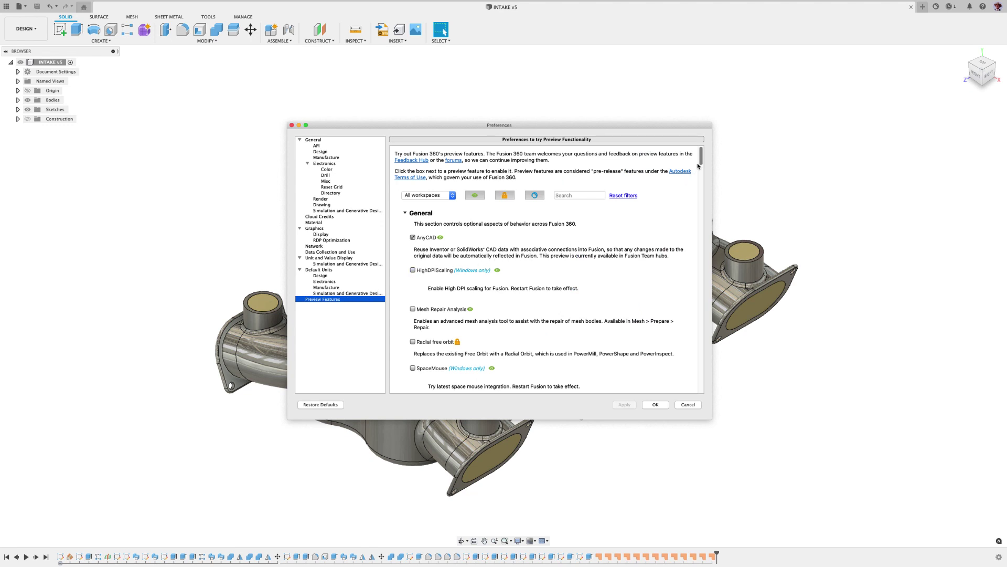
{"action": "left_click_drag", "start_coordinate": [701, 158], "coordinate": [701, 175]}
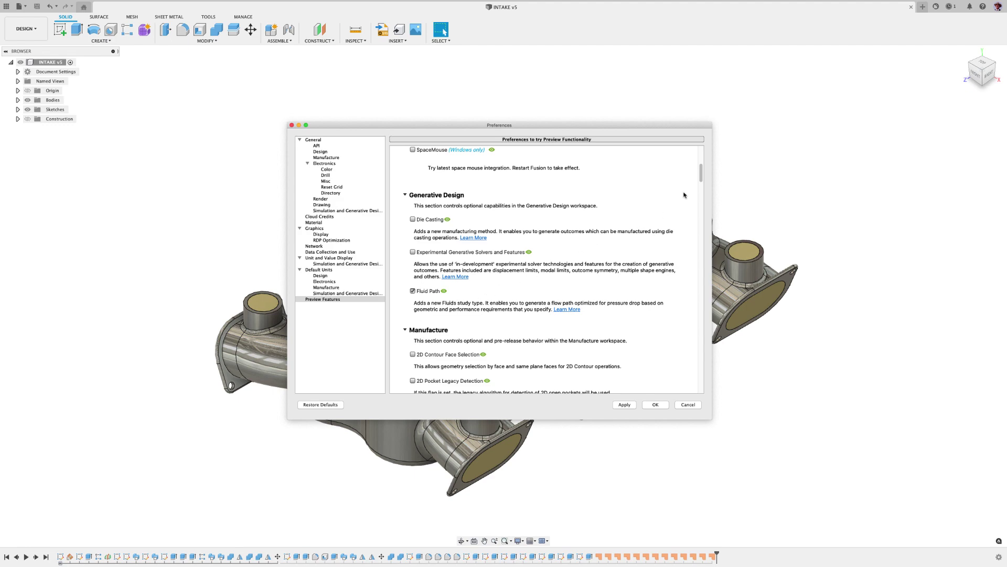
{"action": "left_click_drag", "start_coordinate": [701, 176], "coordinate": [707, 236]}
{"action": "left_click", "coordinate": [658, 406]}
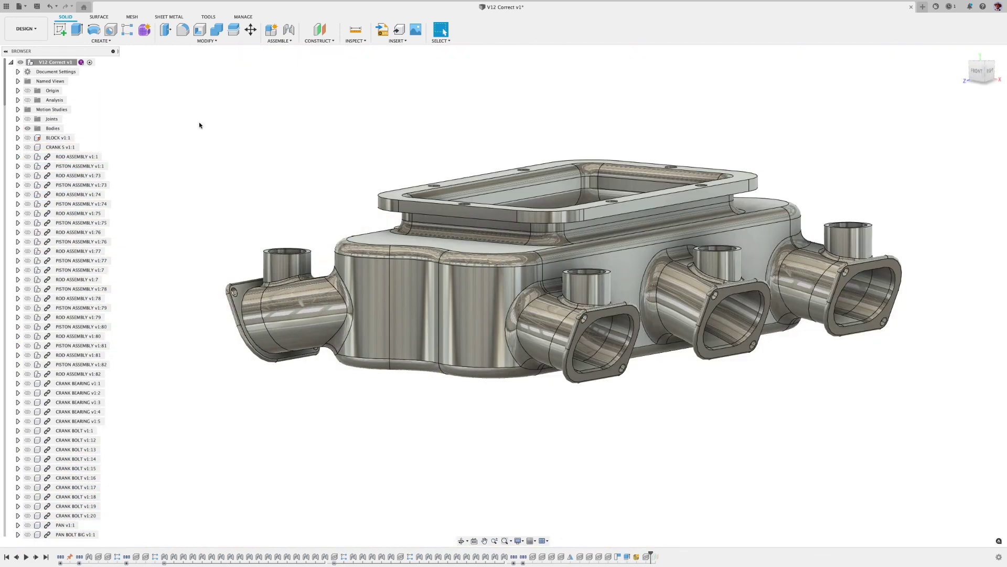
Switch to the Generative Design workspace and create a Fluid Path study
{"action": "left_click", "coordinate": [24, 28]}
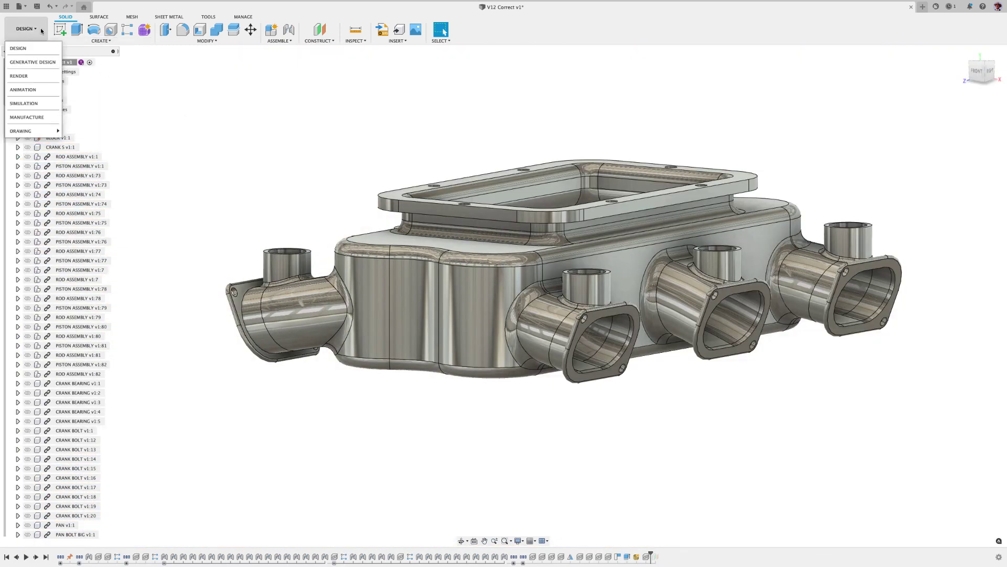
{"action": "left_click", "coordinate": [41, 60]}
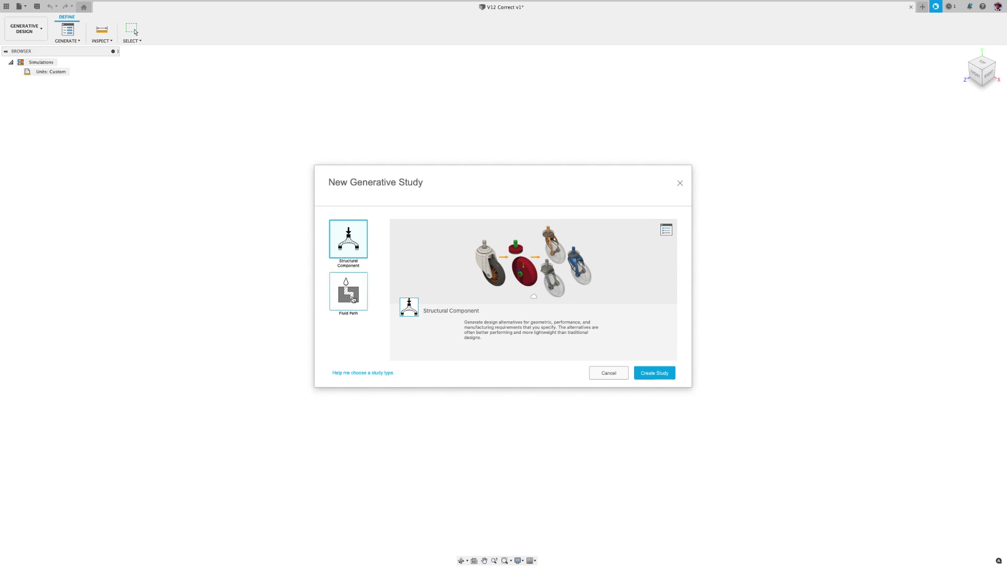
{"action": "left_click", "coordinate": [353, 299]}
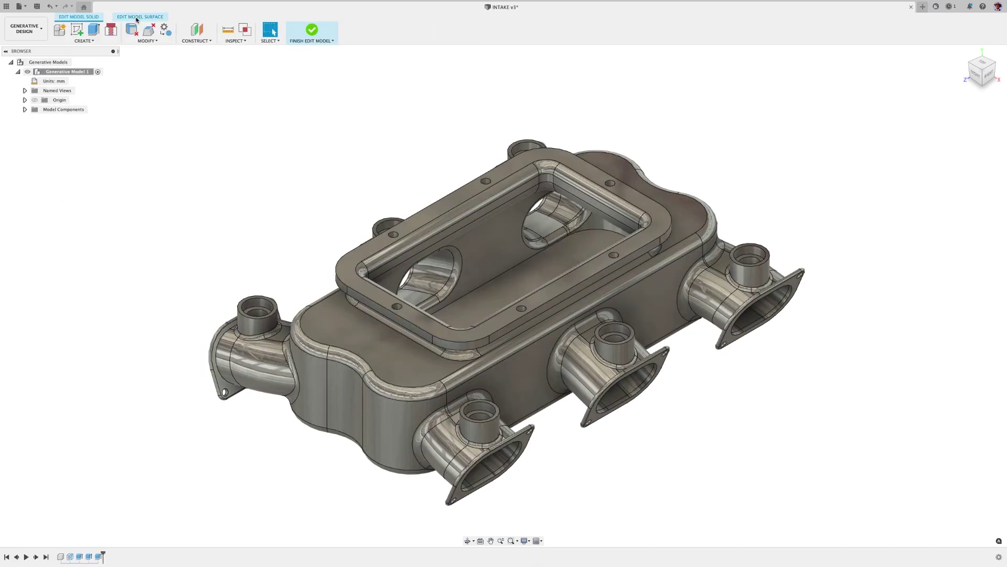
Cap the intake's top opening with a patch surface along its edge loop
{"action": "left_click", "coordinate": [100, 41]}
{"action": "left_click", "coordinate": [66, 83]}
{"action": "left_click", "coordinate": [452, 223]}
{"action": "left_click", "coordinate": [362, 273]}
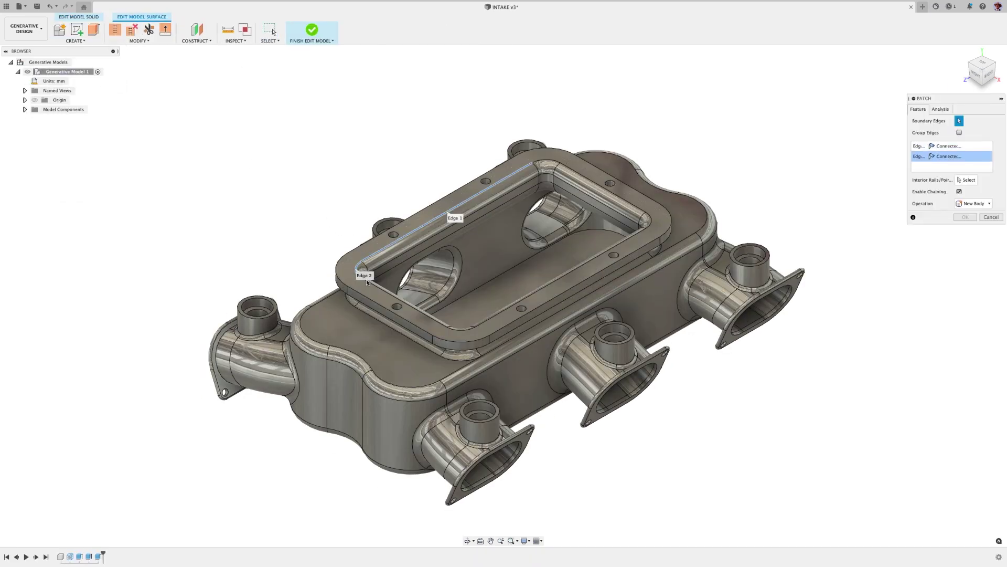
{"action": "left_click", "coordinate": [461, 328]}
{"action": "left_click", "coordinate": [469, 331]}
{"action": "left_click", "coordinate": [564, 280]}
{"action": "left_click", "coordinate": [654, 223]}
{"action": "left_click", "coordinate": [606, 190]}
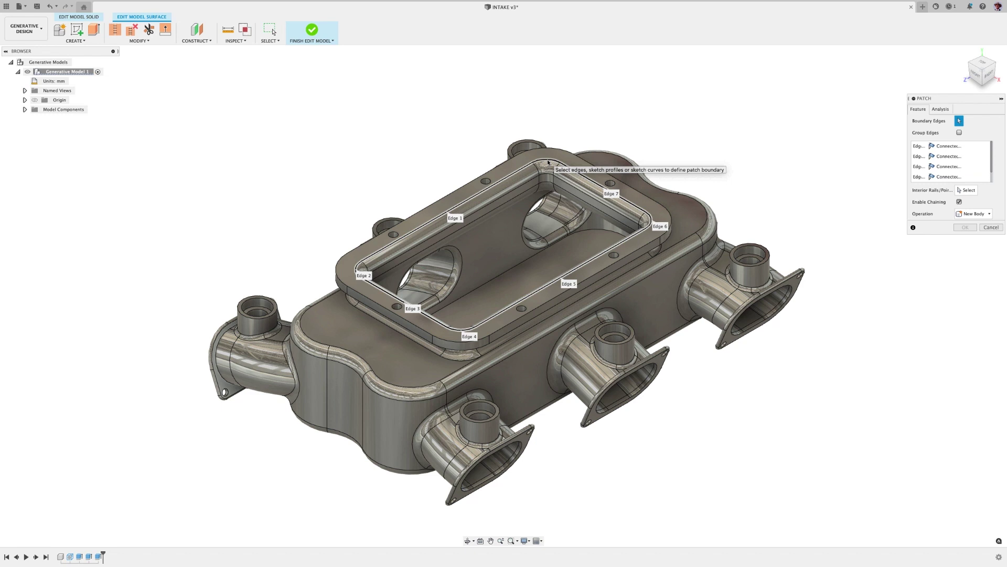
{"action": "left_click", "coordinate": [551, 162]}
{"action": "left_click", "coordinate": [965, 227]}
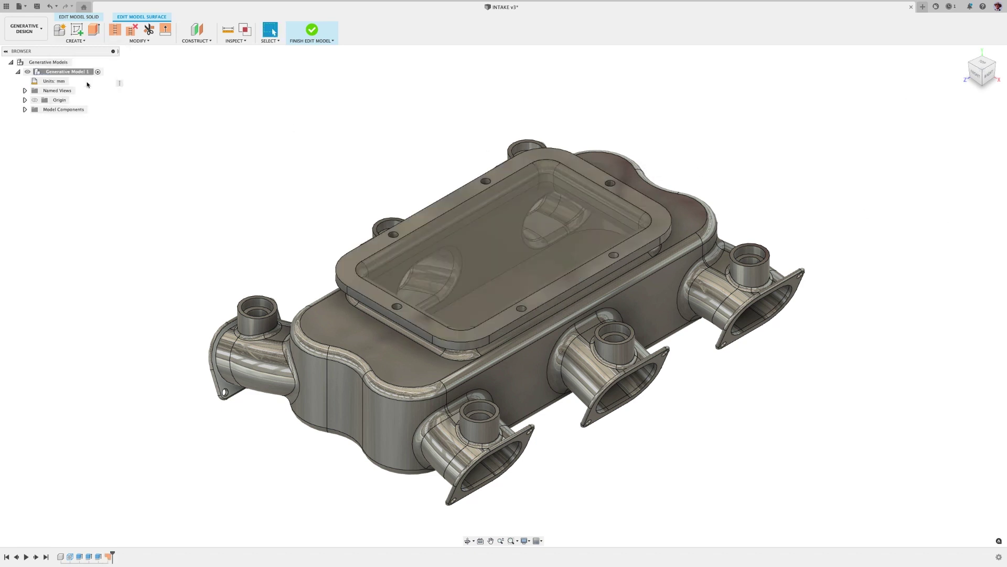
Patch the first flange openings, including the right inlet flange
{"action": "left_click", "coordinate": [468, 497]}
{"action": "left_click", "coordinate": [964, 234]}
{"action": "right_click", "coordinate": [680, 456]}
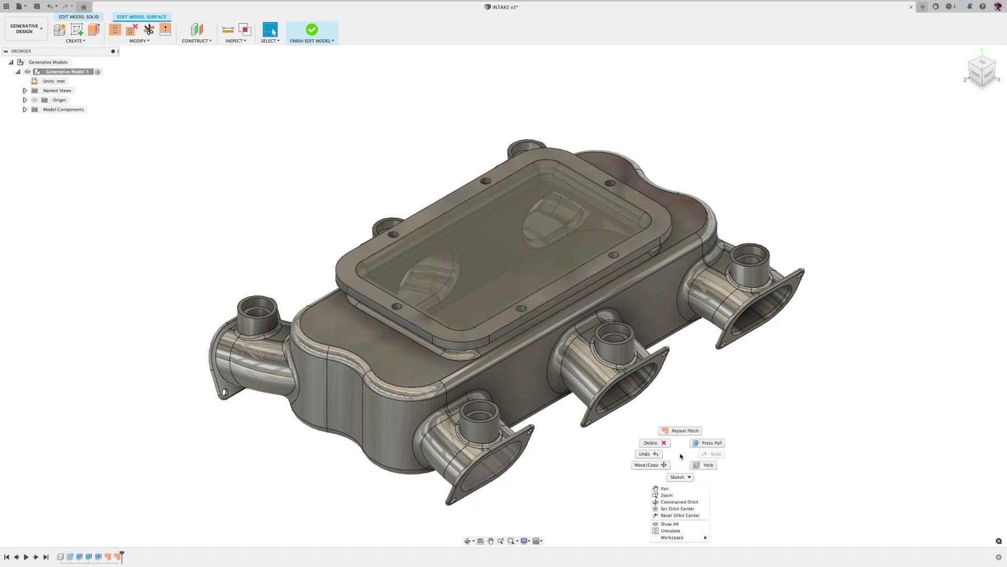
{"action": "left_click", "coordinate": [680, 430]}
{"action": "left_click", "coordinate": [634, 406]}
{"action": "key", "text": "Return"}
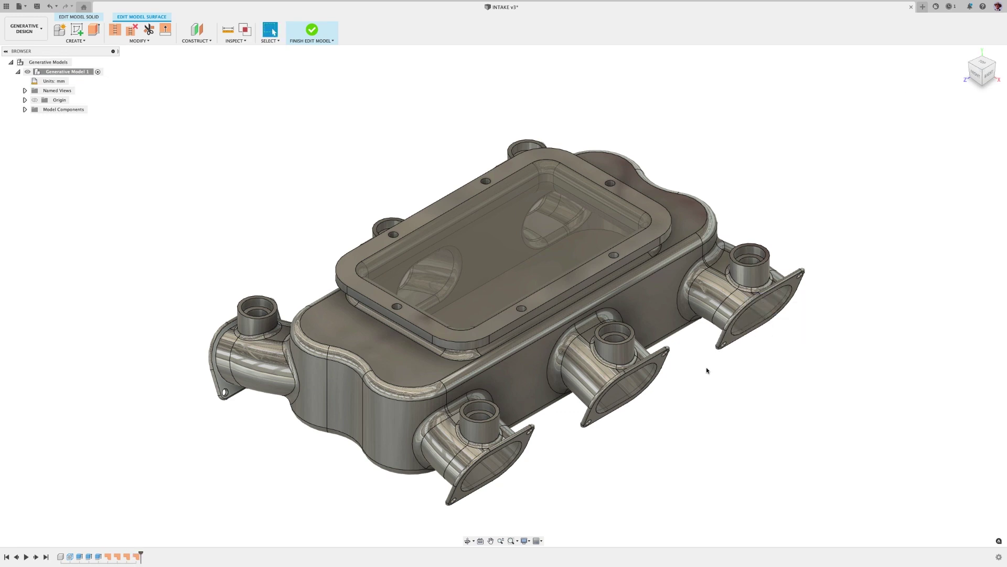
{"action": "middle_click_drag", "start_coordinate": [706, 366], "coordinate": [656, 367], "text": "shift"}
{"action": "key", "text": "Return"}
{"action": "left_click", "coordinate": [627, 415]}
{"action": "key", "text": "Return"}
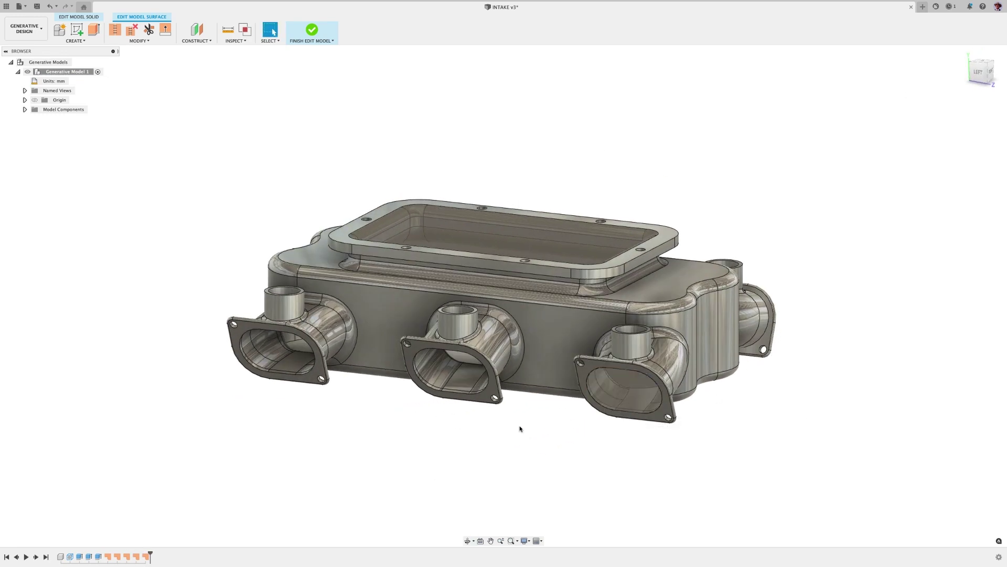
Repeat the patch to cap the middle and left flange openings
{"action": "right_click", "coordinate": [508, 422]}
{"action": "left_click", "coordinate": [495, 403]}
{"action": "left_click", "coordinate": [462, 391]}
{"action": "key", "text": "Return"}
{"action": "right_click", "coordinate": [326, 398]}
{"action": "left_click", "coordinate": [328, 377]}
{"action": "left_click", "coordinate": [283, 378]}
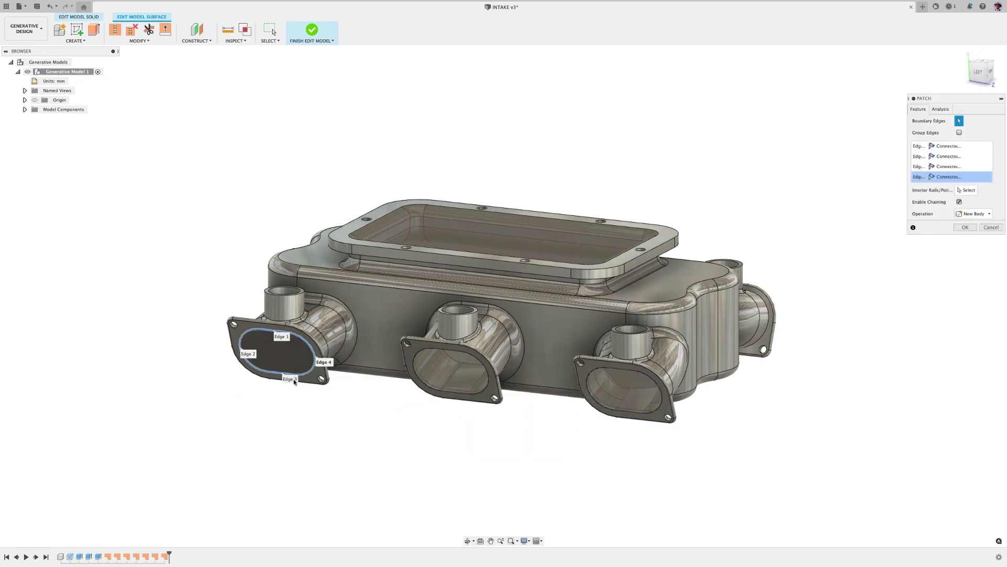
{"action": "key", "text": "Return"}
Cap the small port opening with another repeated patch
{"action": "right_click", "coordinate": [288, 279]}
{"action": "left_click", "coordinate": [289, 268]}
{"action": "right_click", "coordinate": [421, 289]}
{"action": "left_click", "coordinate": [420, 277]}
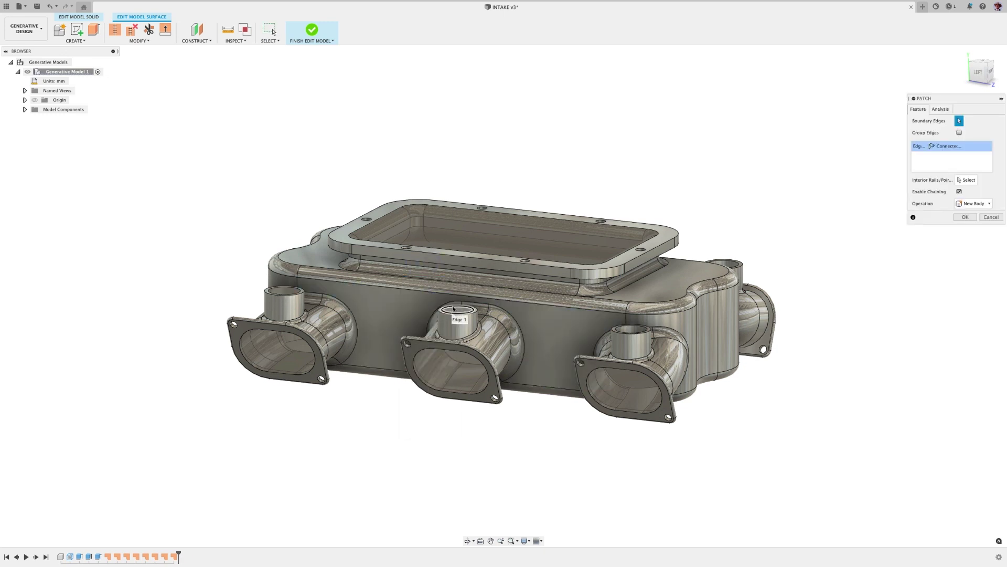
{"action": "key", "text": "Return"}
{"action": "right_click", "coordinate": [638, 332]}
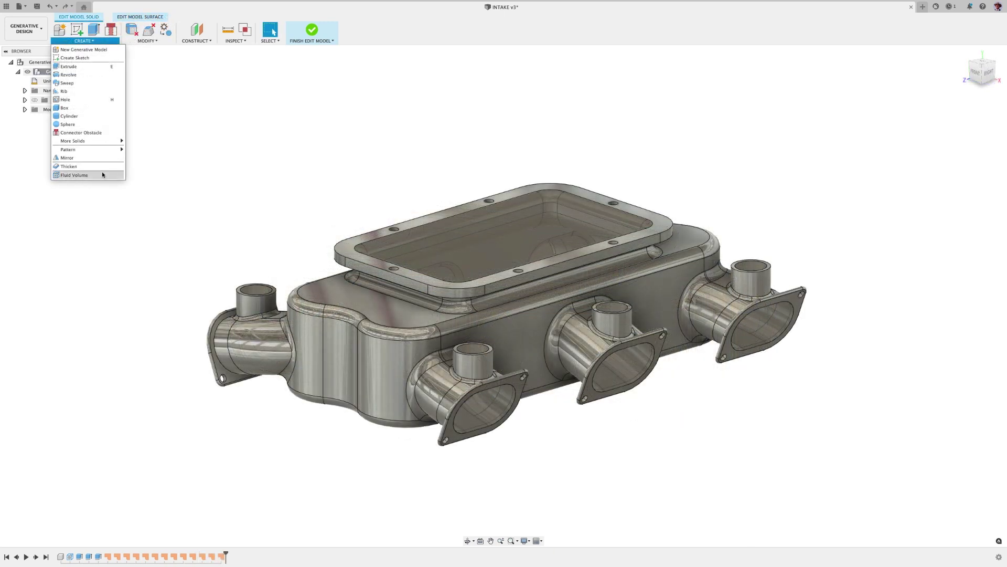
Create an Internal fluid volume from all the window-selected manifold bodies
{"action": "left_click", "coordinate": [101, 171]}
{"action": "left_click_drag", "start_coordinate": [112, 178], "coordinate": [846, 476]}
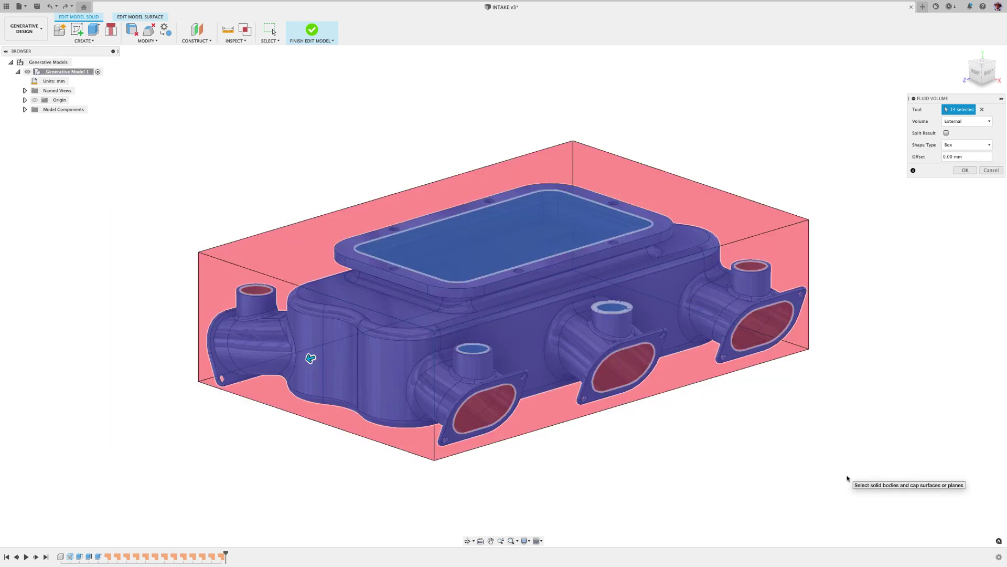
{"action": "left_click", "coordinate": [971, 121]}
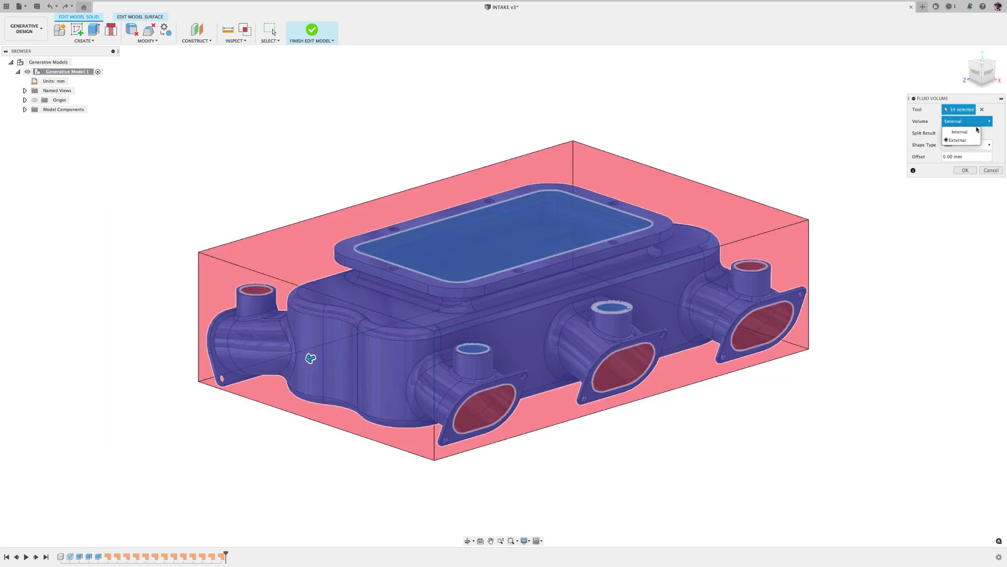
{"action": "left_click", "coordinate": [975, 133]}
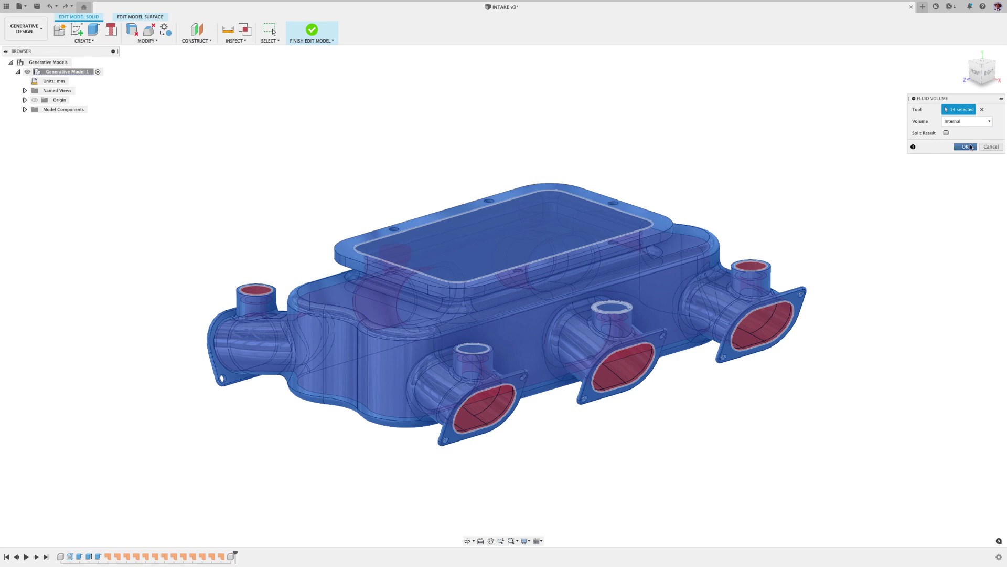
{"action": "left_click", "coordinate": [970, 147]}
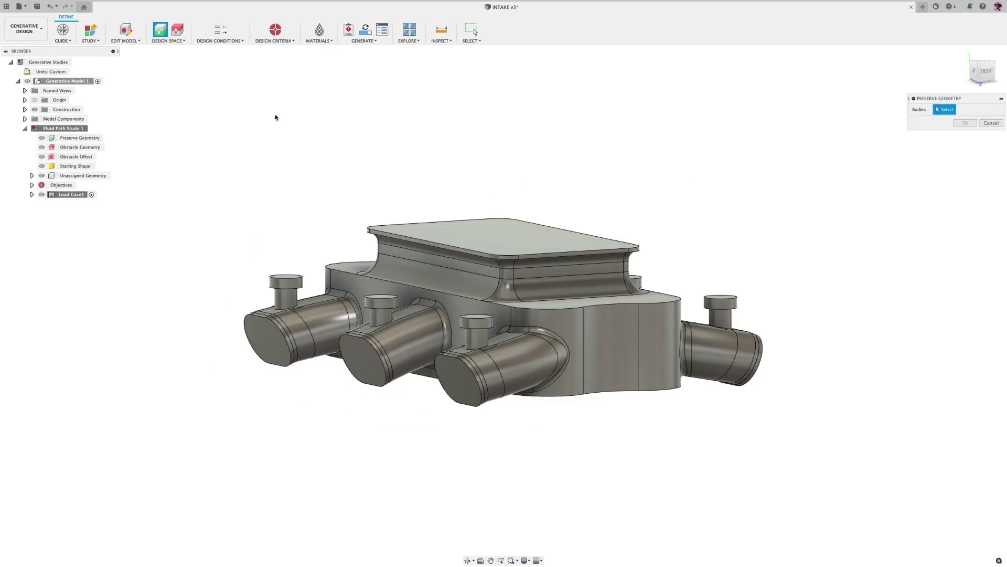
Set the top plate and all inlet and outlet end bodies as preserve geometry
{"action": "left_click", "coordinate": [446, 227]}
{"action": "left_click", "coordinate": [271, 335]}
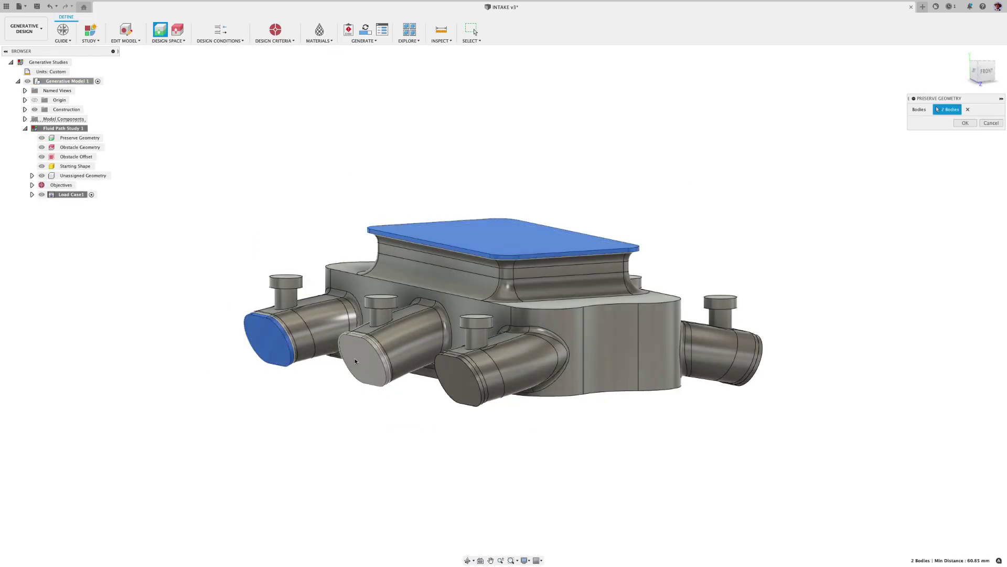
{"action": "left_click", "coordinate": [364, 361]}
{"action": "left_click", "coordinate": [456, 381]}
{"action": "left_click", "coordinate": [765, 380]}
{"action": "middle_click_drag", "start_coordinate": [765, 381], "coordinate": [656, 382], "text": "shift"}
{"action": "left_click", "coordinate": [594, 381]}
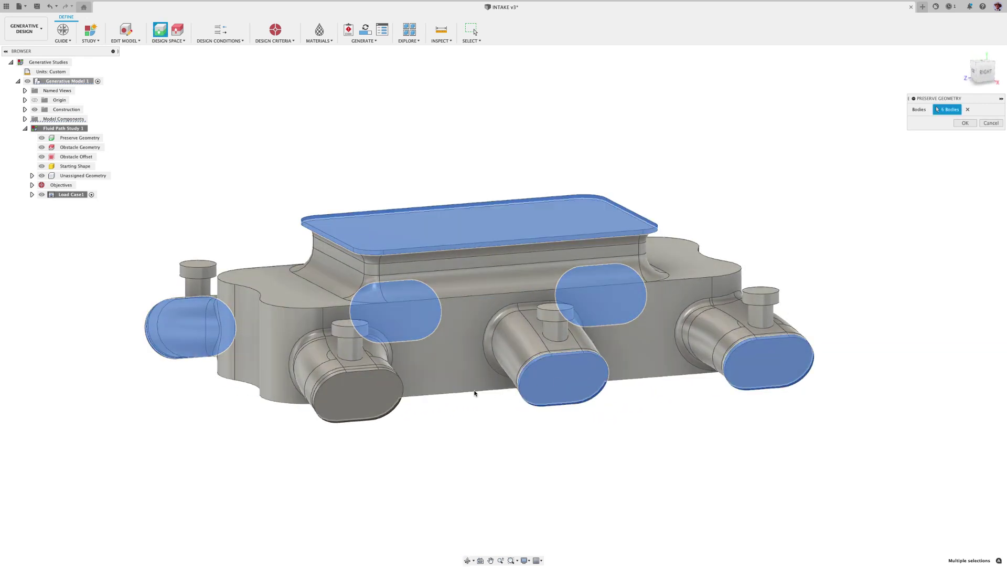
{"action": "left_click", "coordinate": [393, 400]}
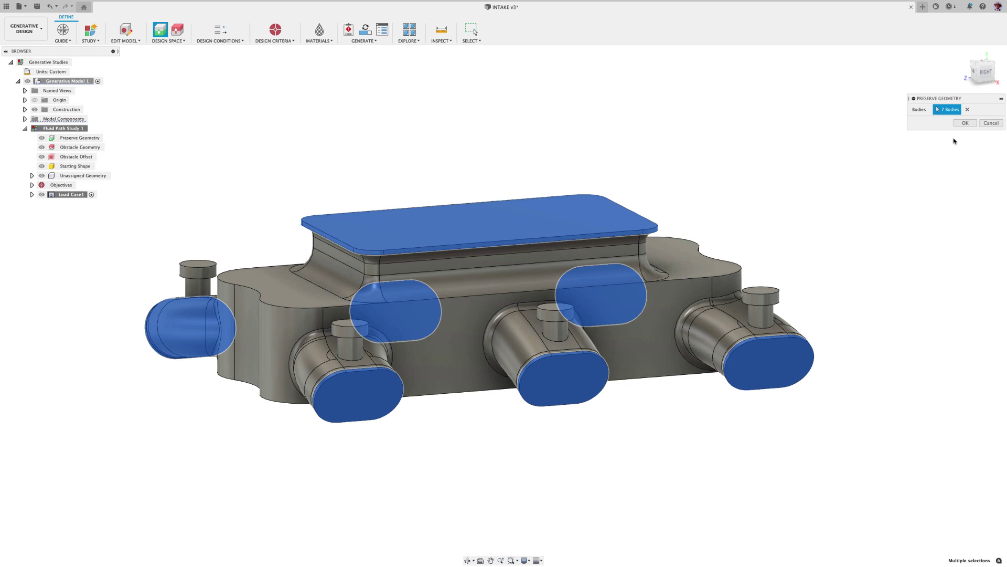
{"action": "left_click", "coordinate": [965, 123]}
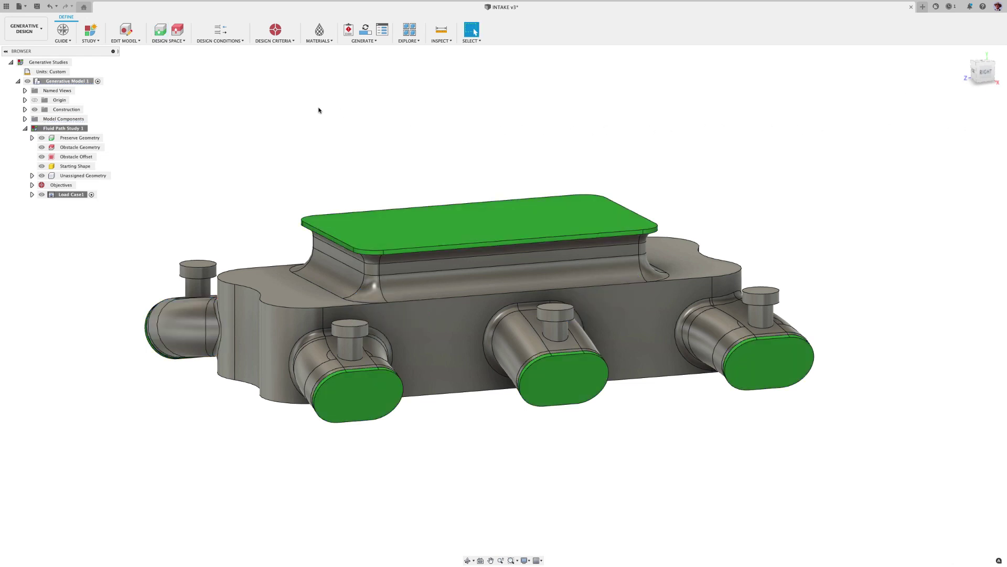
Define the manifold body as the design space starting shape
{"action": "left_click", "coordinate": [173, 42]}
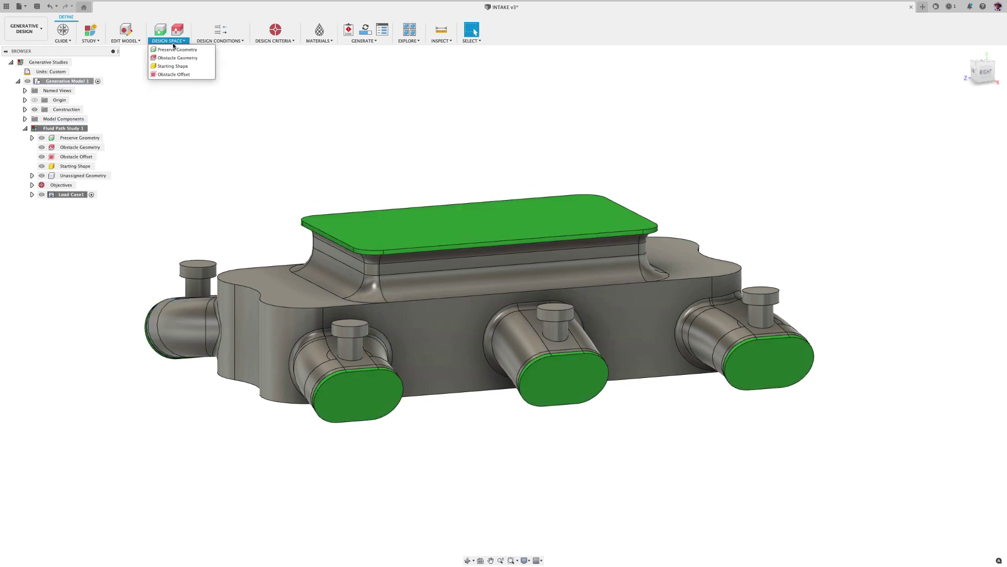
{"action": "left_click", "coordinate": [174, 72]}
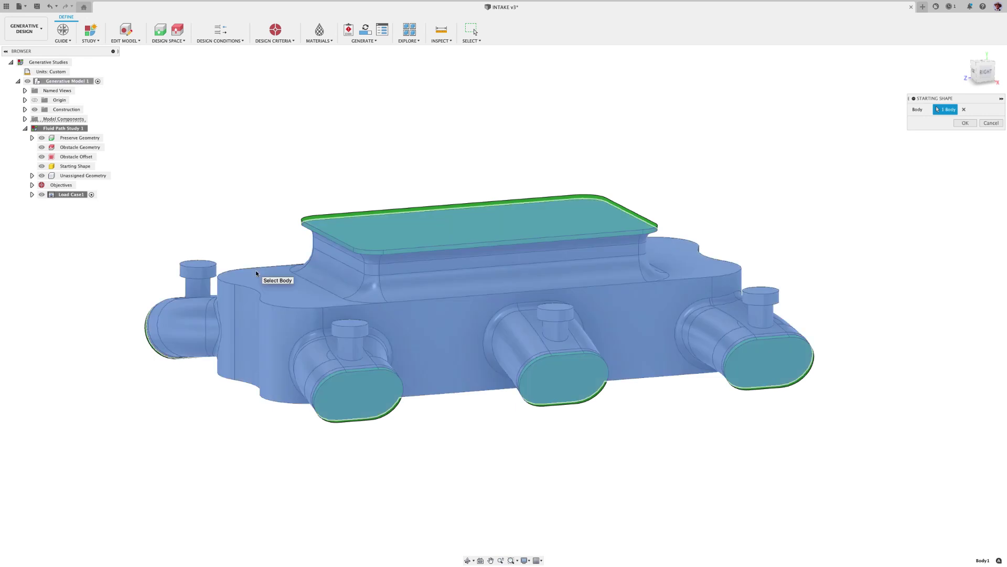
{"action": "left_click", "coordinate": [479, 243]}
{"action": "left_click", "coordinate": [962, 124]}
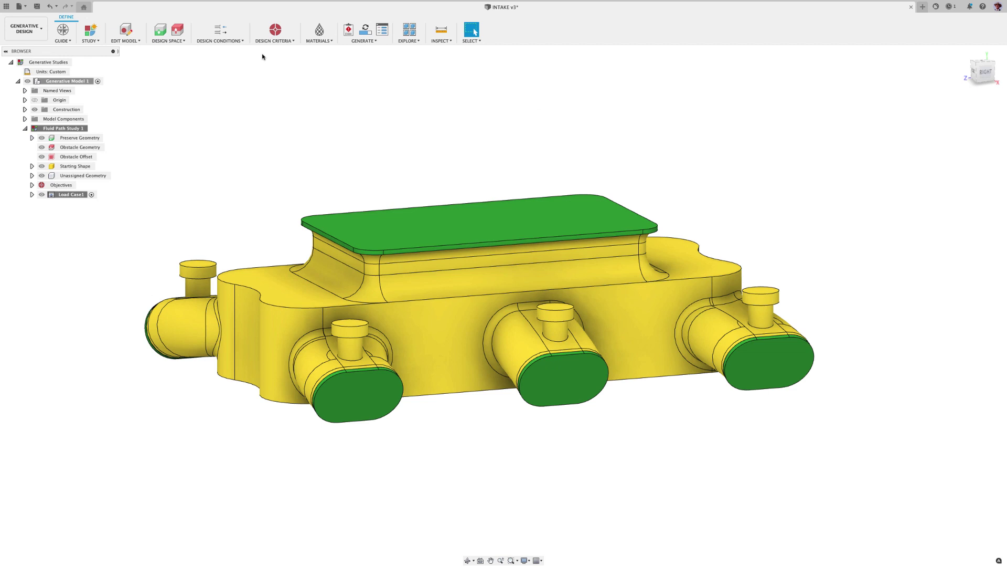
Make the top plate face a Flow Rate fluid inlet of 100 CFM
{"action": "left_click", "coordinate": [239, 41]}
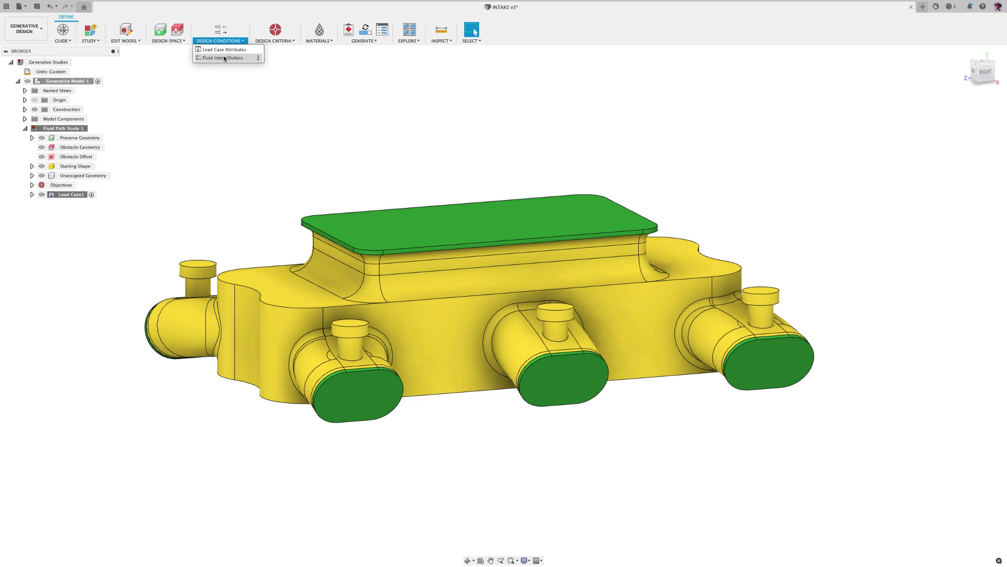
{"action": "left_click", "coordinate": [223, 58]}
{"action": "left_click", "coordinate": [453, 217]}
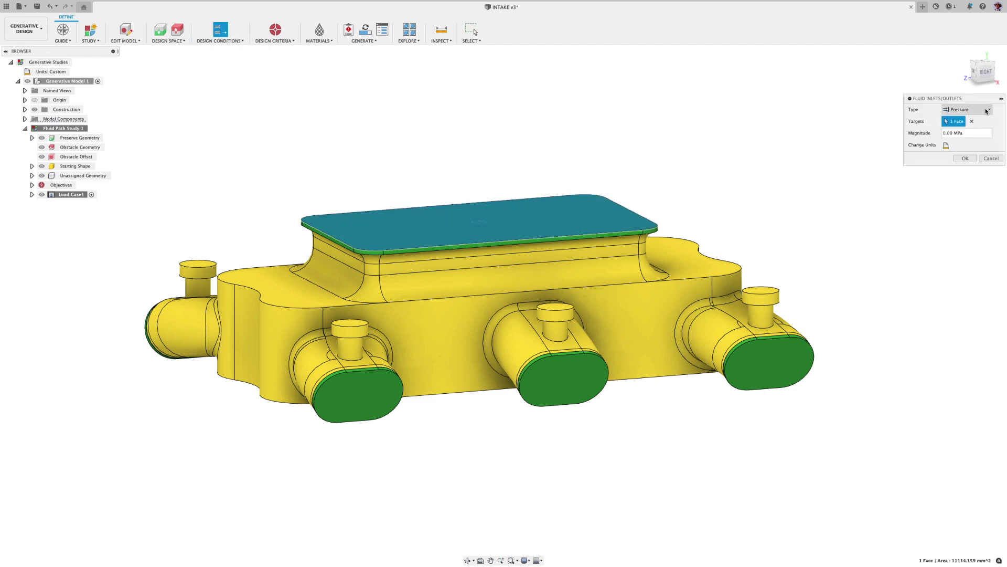
{"action": "left_click", "coordinate": [968, 109]}
{"action": "left_click", "coordinate": [962, 128]}
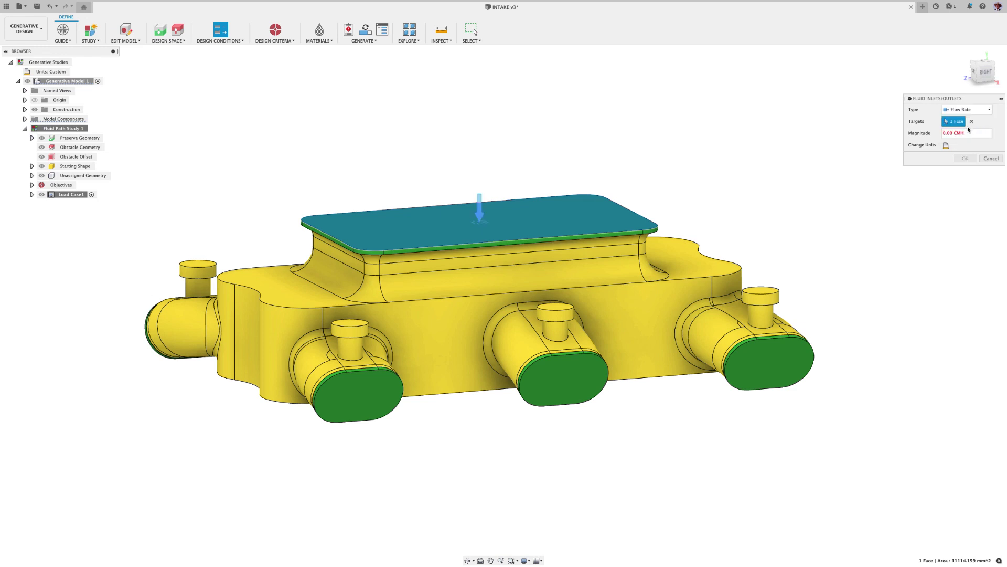
{"action": "left_click", "coordinate": [946, 145]}
{"action": "left_click", "coordinate": [961, 145]}
{"action": "left_click", "coordinate": [966, 172]}
{"action": "double_click", "coordinate": [942, 134]}
{"action": "type", "text": "100"}
{"action": "left_click", "coordinate": [959, 159]}
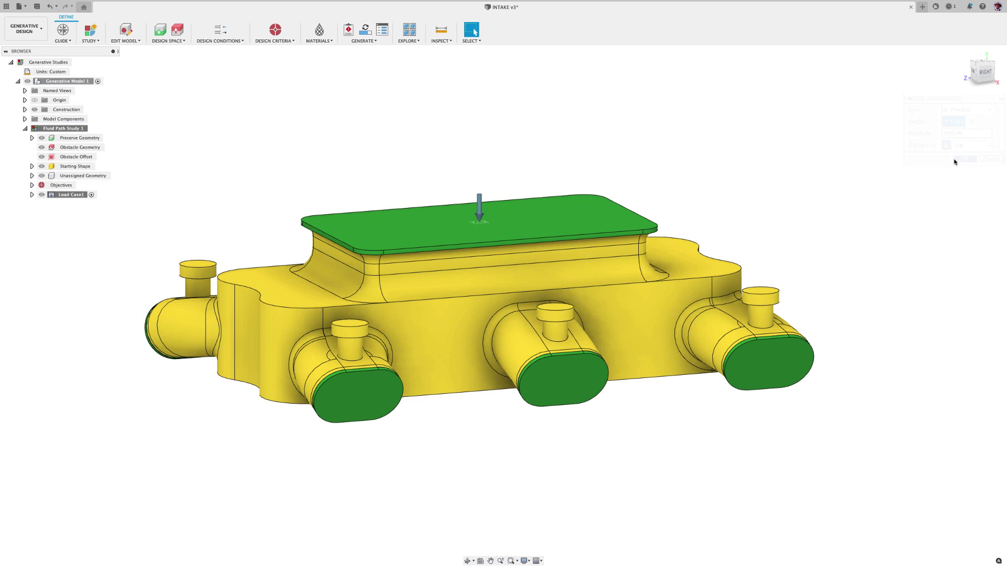
Set the three front and three back port end faces as 0.00 MPa pressure outlets
{"action": "left_click", "coordinate": [234, 40]}
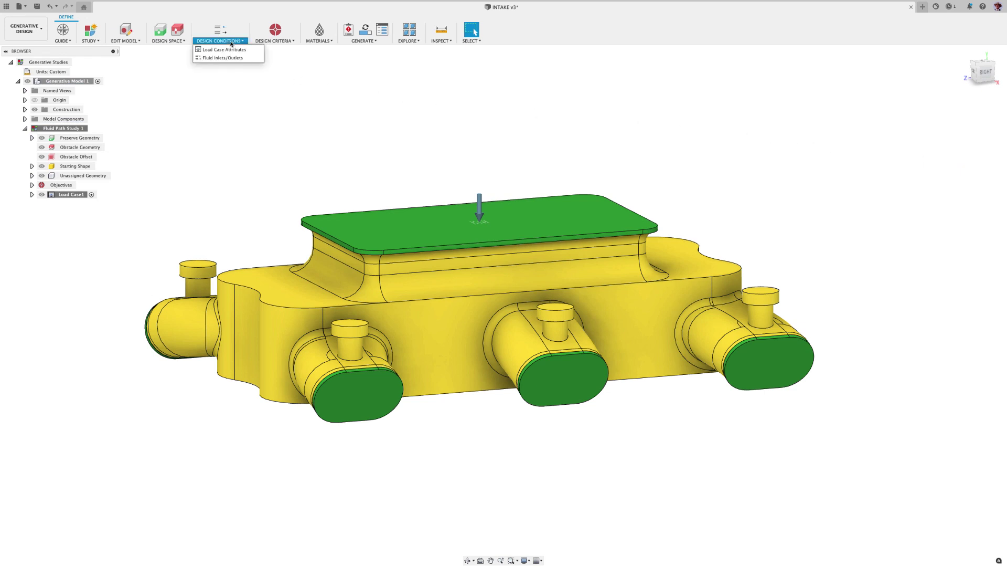
{"action": "left_click", "coordinate": [229, 57]}
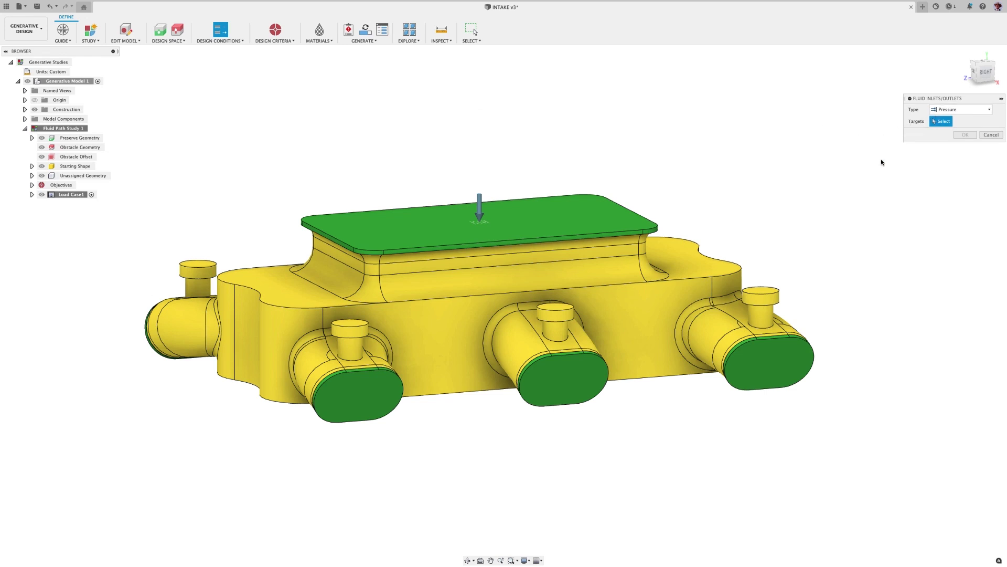
{"action": "left_click", "coordinate": [771, 364]}
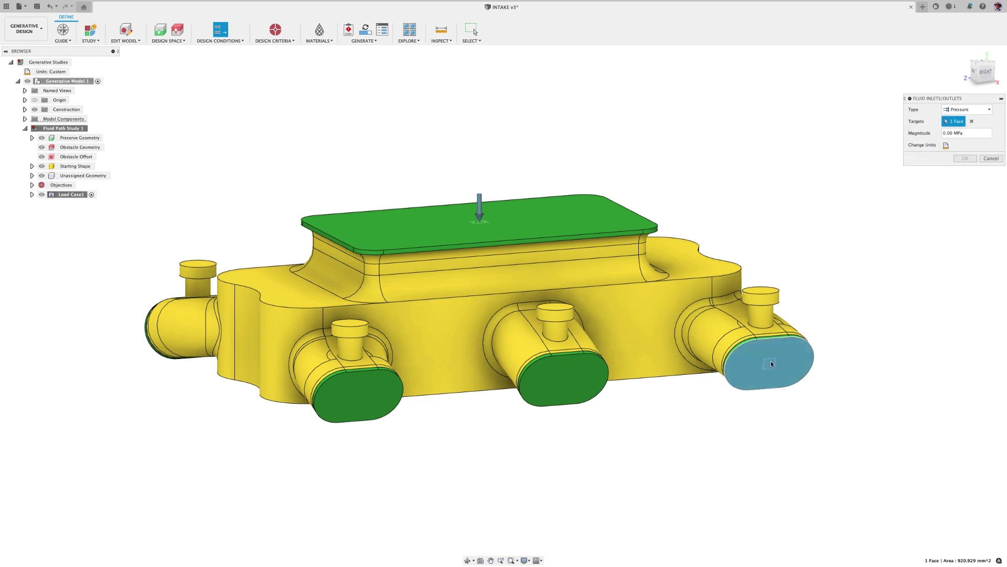
{"action": "left_click", "coordinate": [553, 381]}
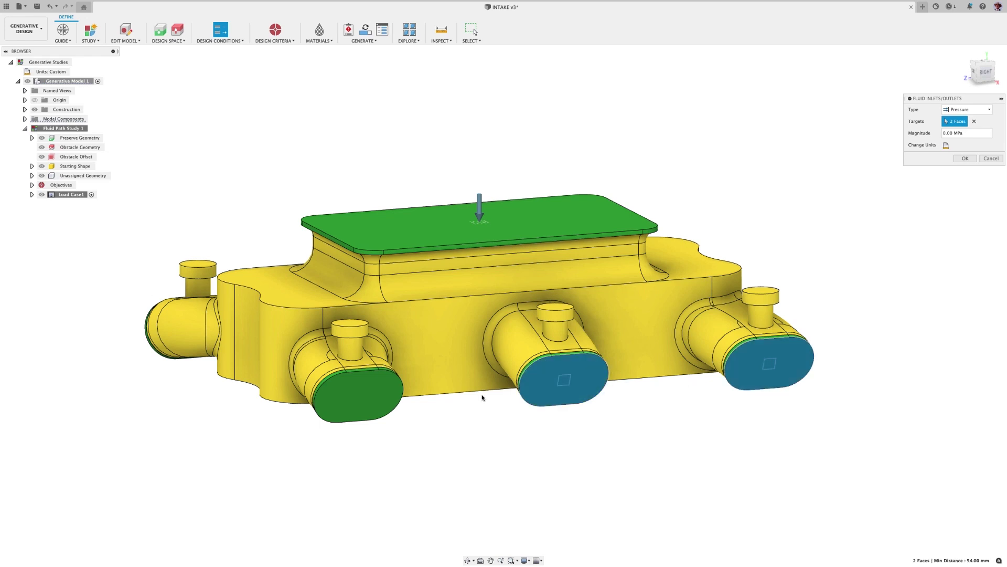
{"action": "left_click", "coordinate": [373, 401]}
{"action": "middle_click_drag", "start_coordinate": [372, 402], "coordinate": [459, 393], "text": "shift"}
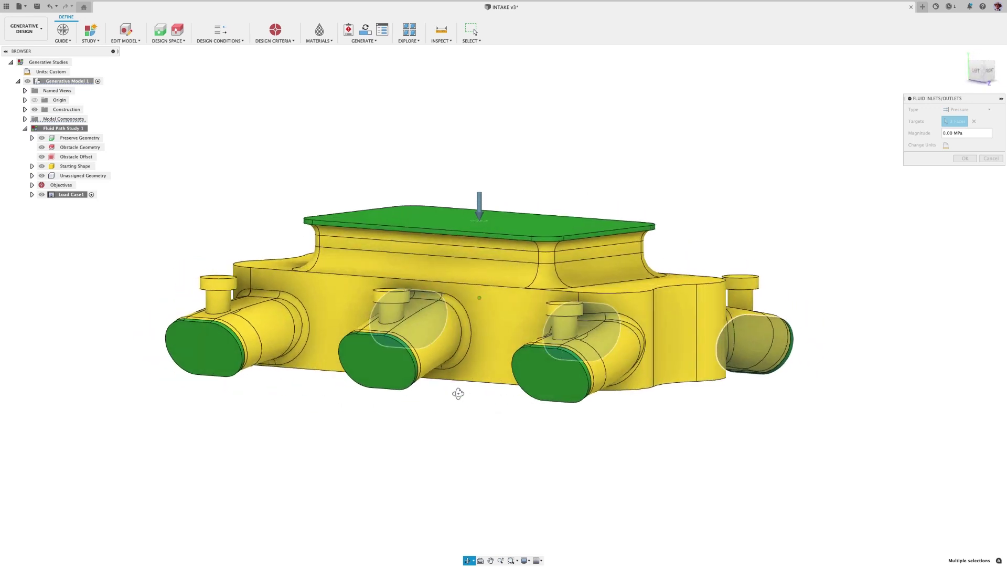
{"action": "left_click", "coordinate": [216, 357]}
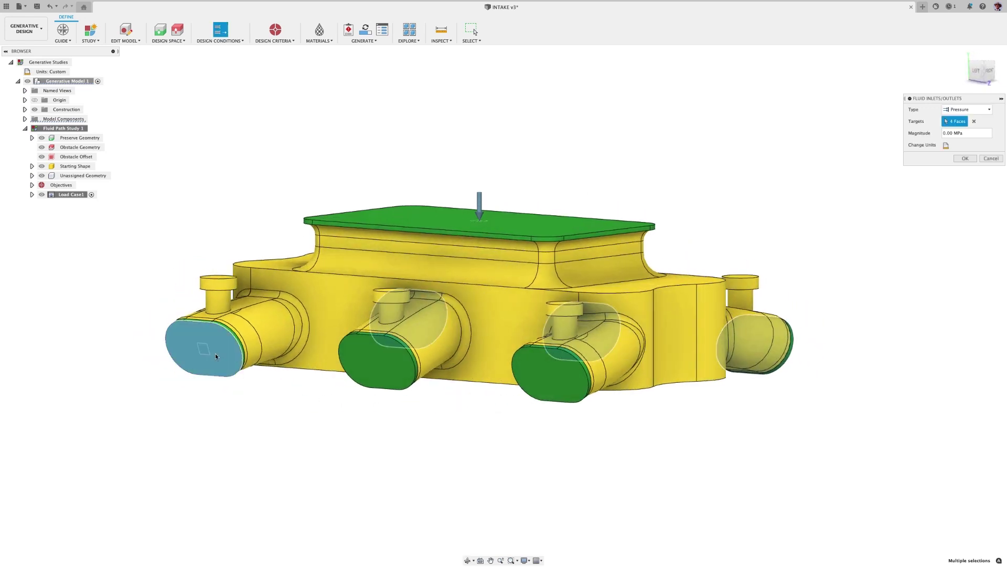
{"action": "left_click", "coordinate": [368, 365]}
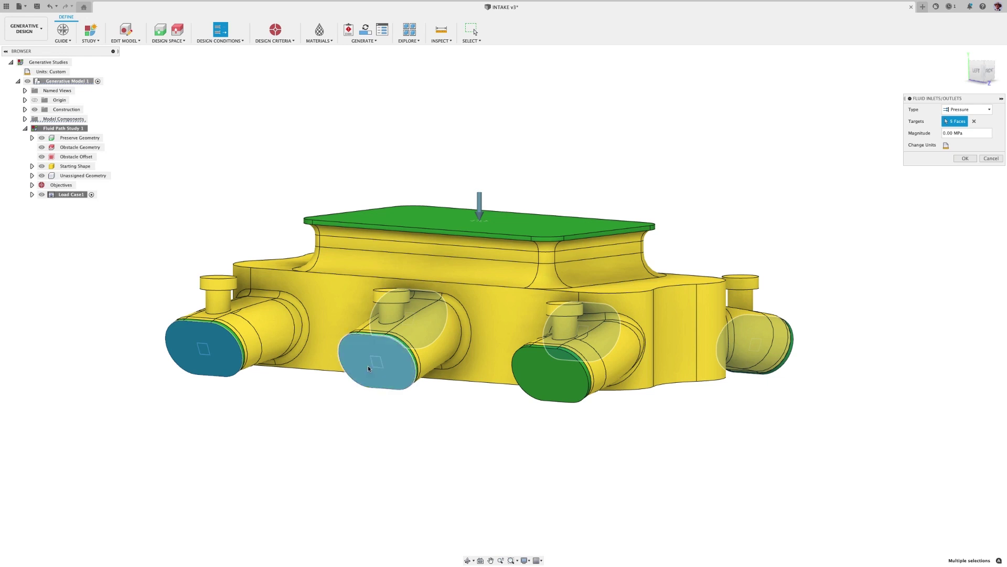
{"action": "left_click", "coordinate": [530, 368]}
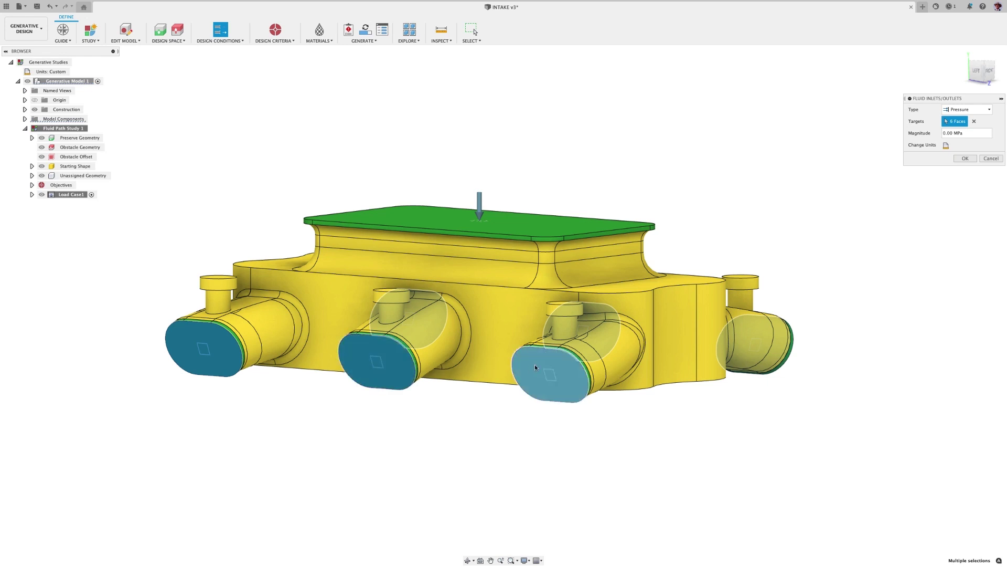
{"action": "left_click", "coordinate": [959, 159]}
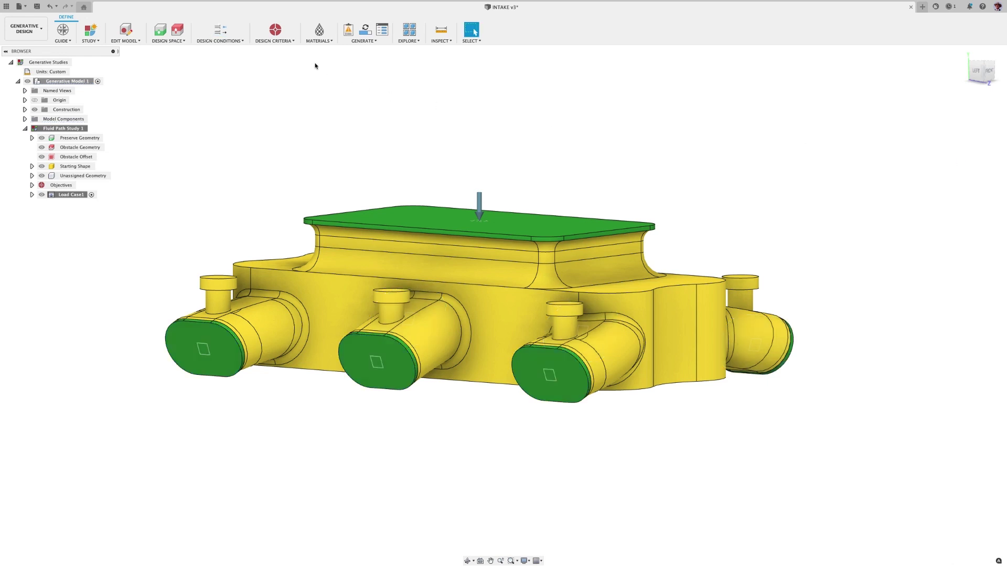
Limit the study's % of Design Volume to 10 in Objectives
{"action": "left_click", "coordinate": [277, 40]}
{"action": "left_click", "coordinate": [288, 52]}
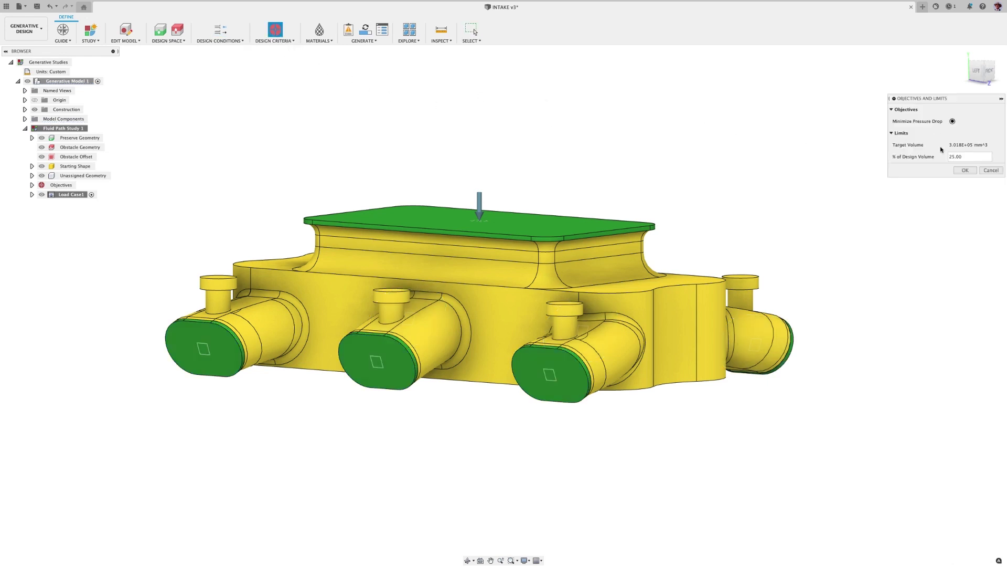
{"action": "left_click_drag", "start_coordinate": [973, 161], "coordinate": [944, 161]}
{"action": "type", "text": "10"}
{"action": "left_click", "coordinate": [965, 170]}
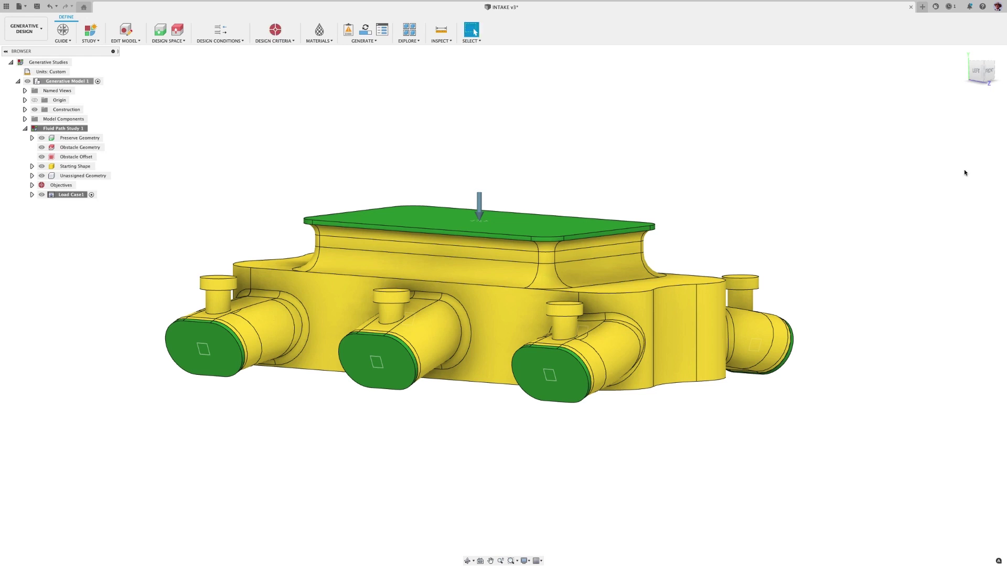
Set the study fluid material to Air
{"action": "left_click", "coordinate": [316, 43]}
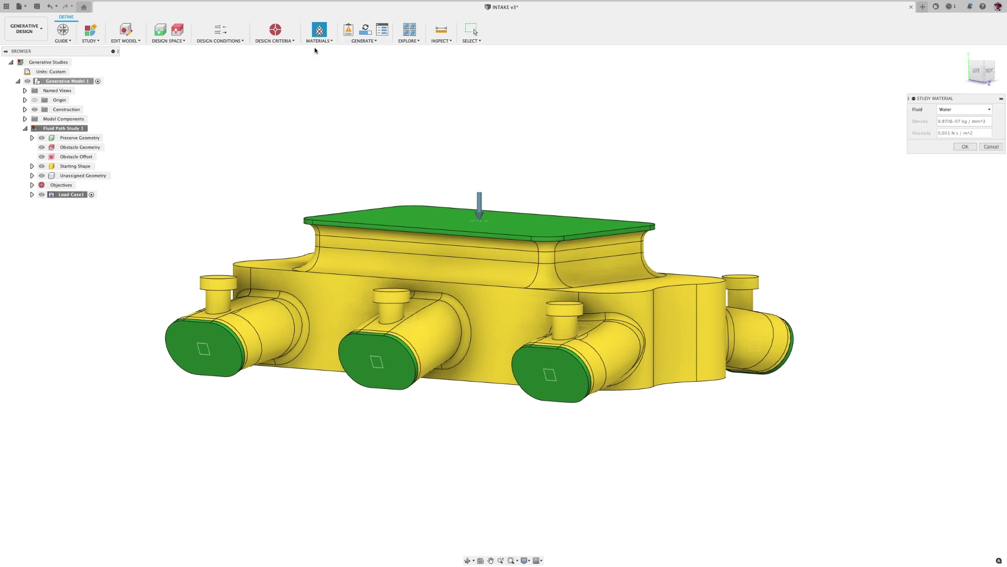
{"action": "left_click", "coordinate": [966, 109]}
{"action": "left_click", "coordinate": [960, 129]}
{"action": "left_click", "coordinate": [965, 147]}
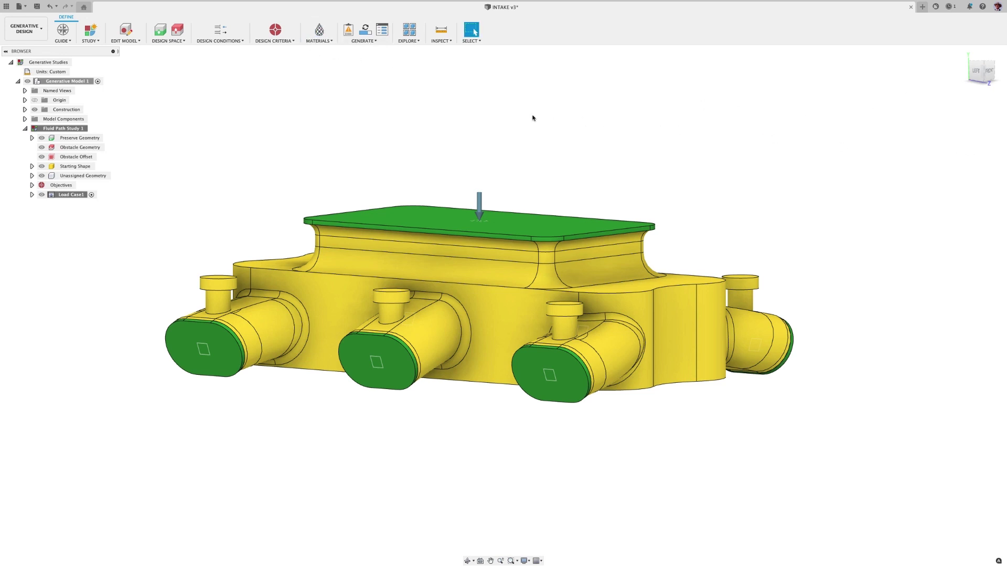
Run the pre-check, dismiss its warnings, and generate the study
{"action": "left_click", "coordinate": [349, 30]}
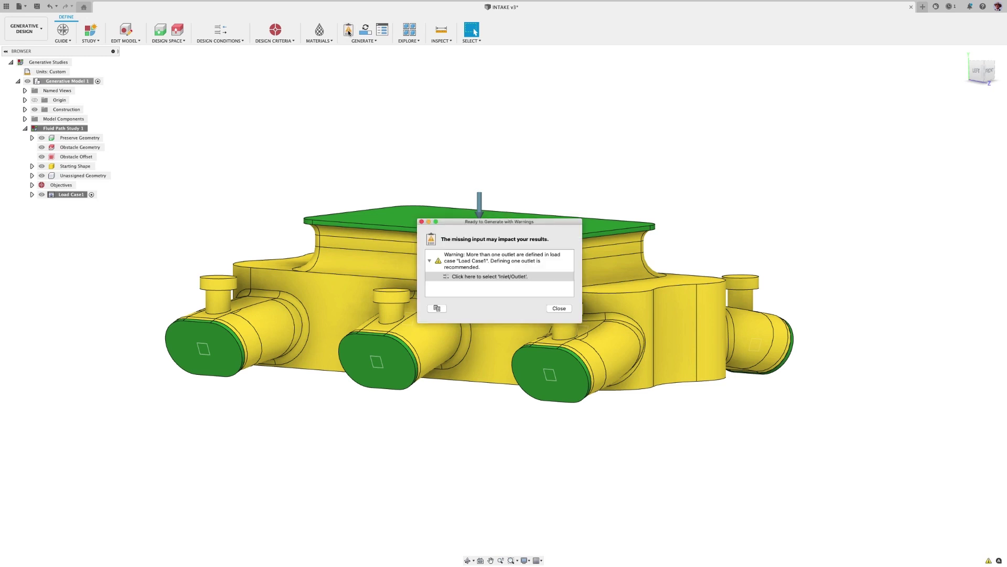
{"action": "left_click", "coordinate": [558, 308]}
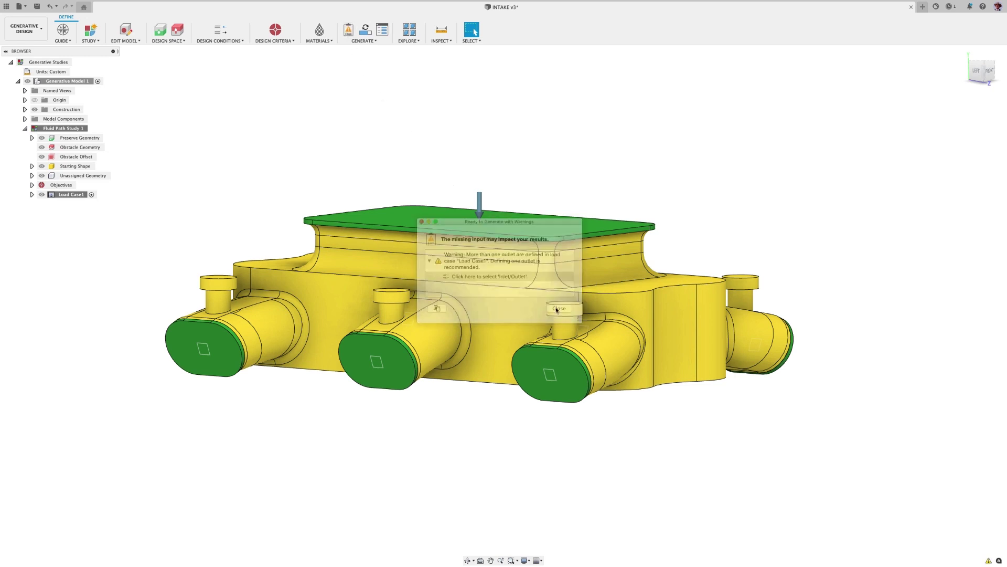
{"action": "left_click", "coordinate": [369, 32]}
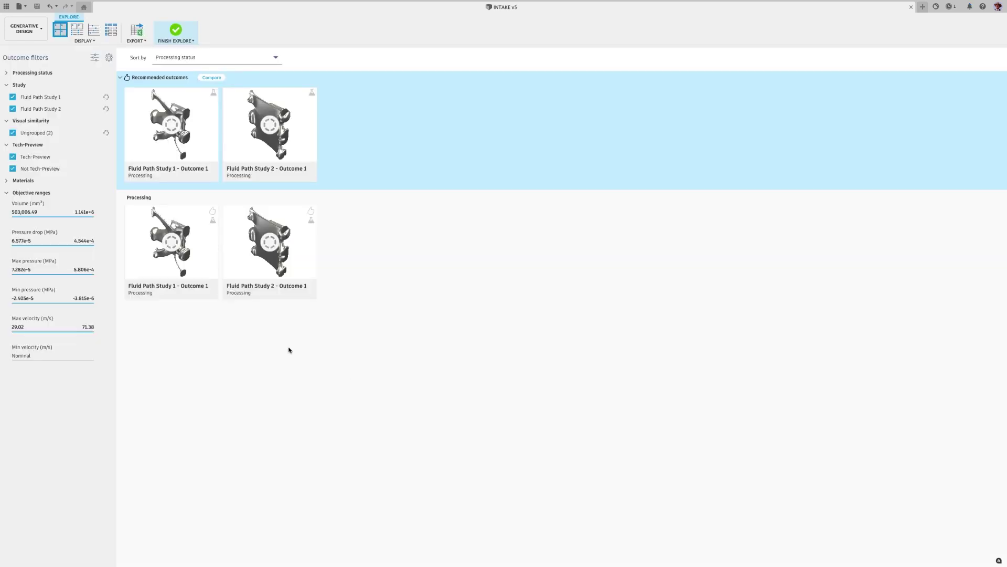
Open Fluid Path Study 1 - Outcome 1 and step its iterations to 6
{"action": "double_click", "coordinate": [178, 151]}
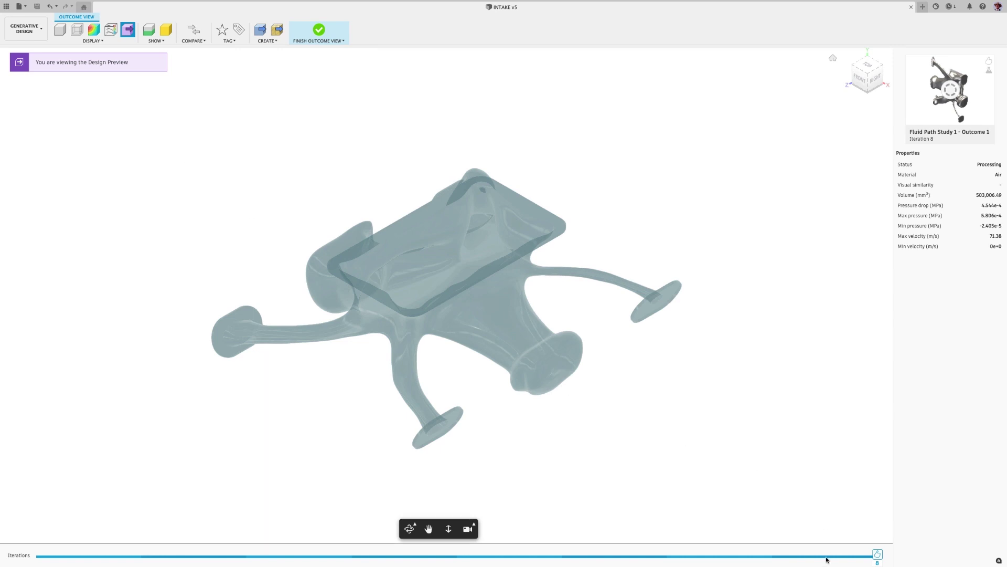
{"action": "left_click_drag", "start_coordinate": [877, 554], "coordinate": [469, 560]}
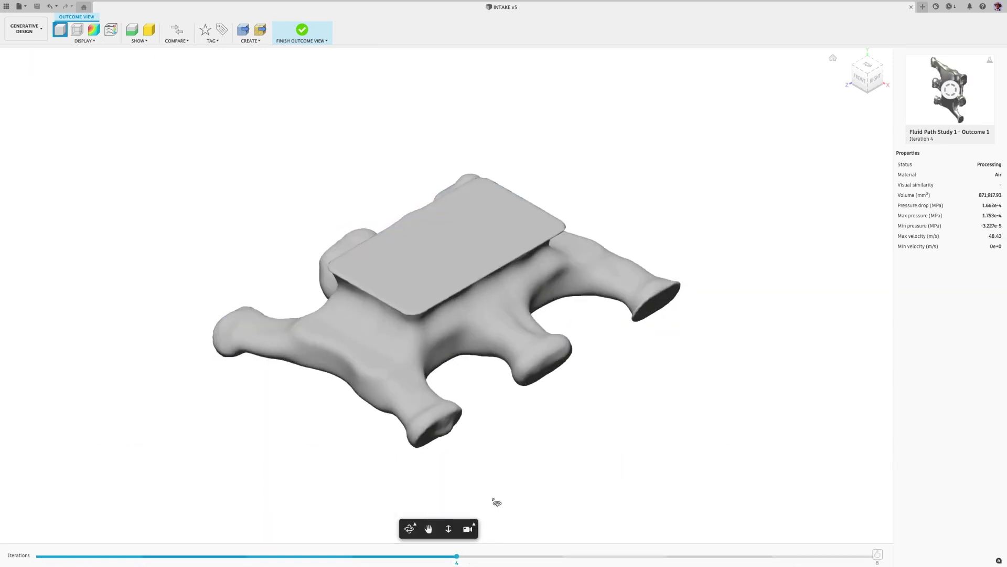
{"action": "middle_click_drag", "start_coordinate": [493, 499], "coordinate": [514, 455], "text": "shift"}
{"action": "left_click", "coordinate": [562, 557]}
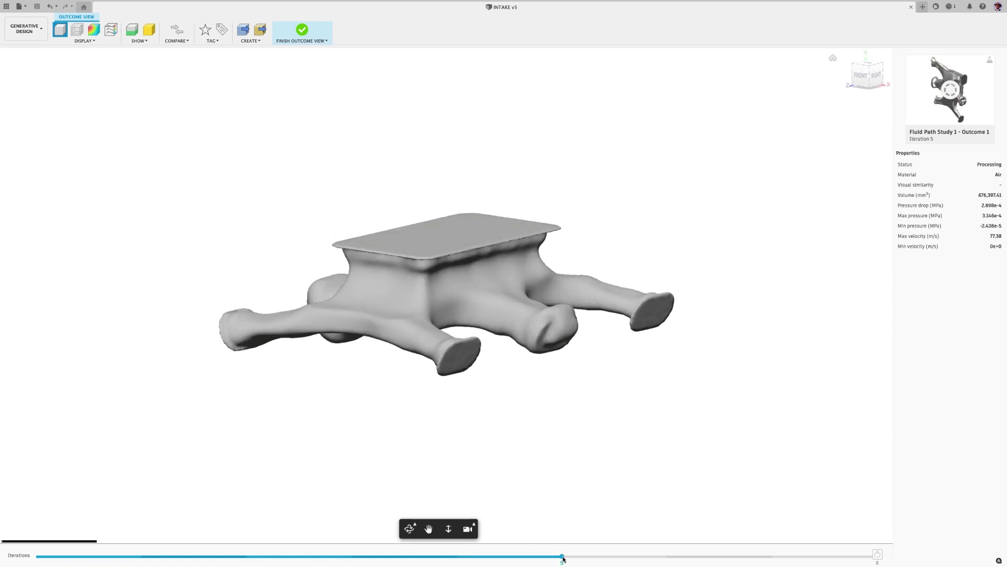
{"action": "left_click", "coordinate": [654, 557]}
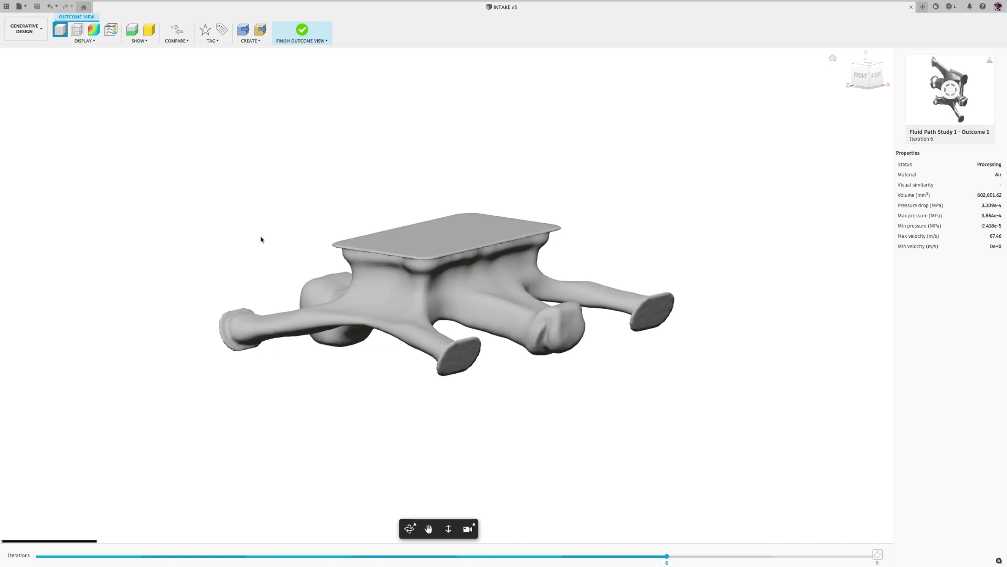
Display the outcome by pressure, then as velocity streamlines from a top-front view
{"action": "left_click", "coordinate": [93, 31]}
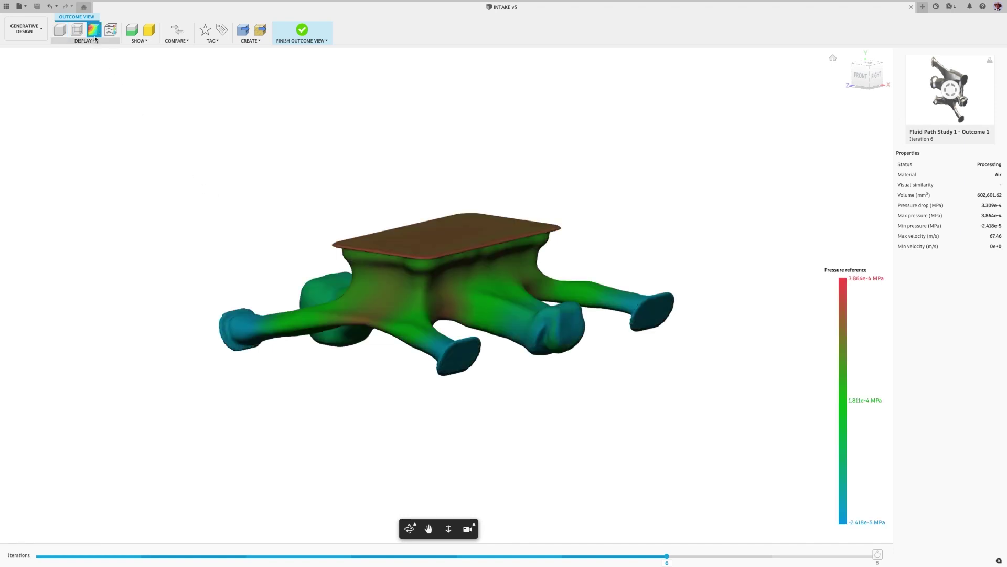
{"action": "left_click", "coordinate": [111, 30]}
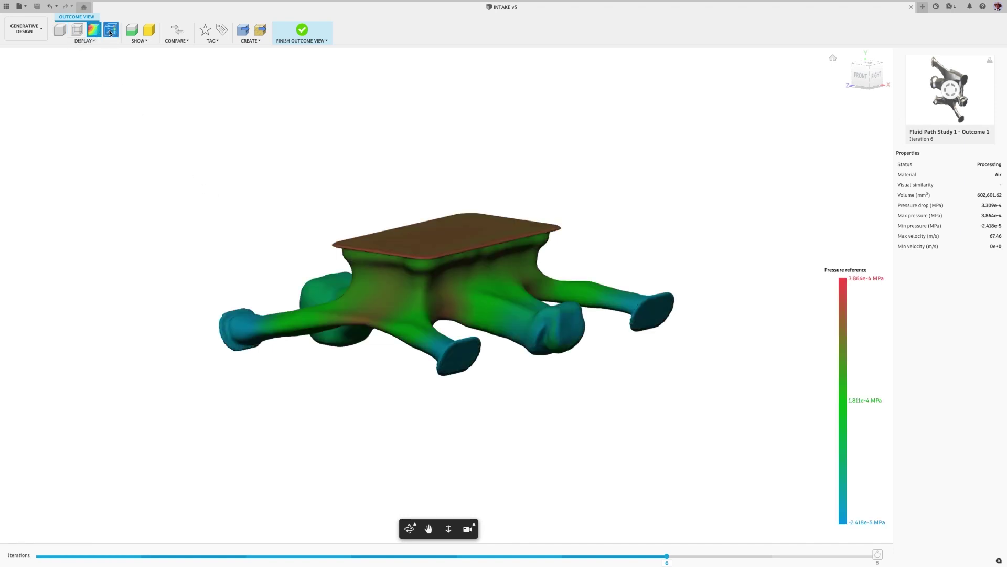
{"action": "middle_click_drag", "start_coordinate": [186, 157], "coordinate": [237, 175], "text": "shift"}
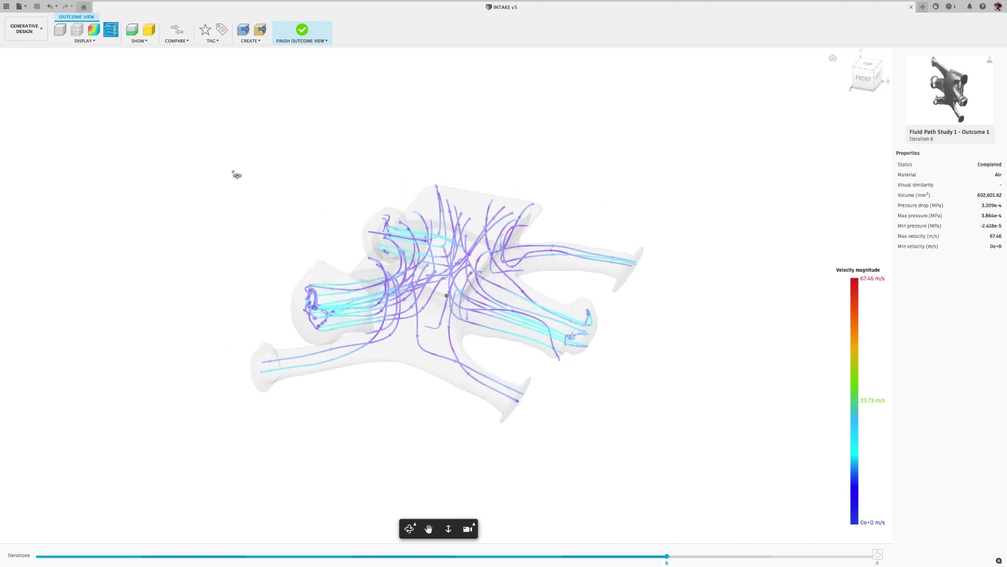